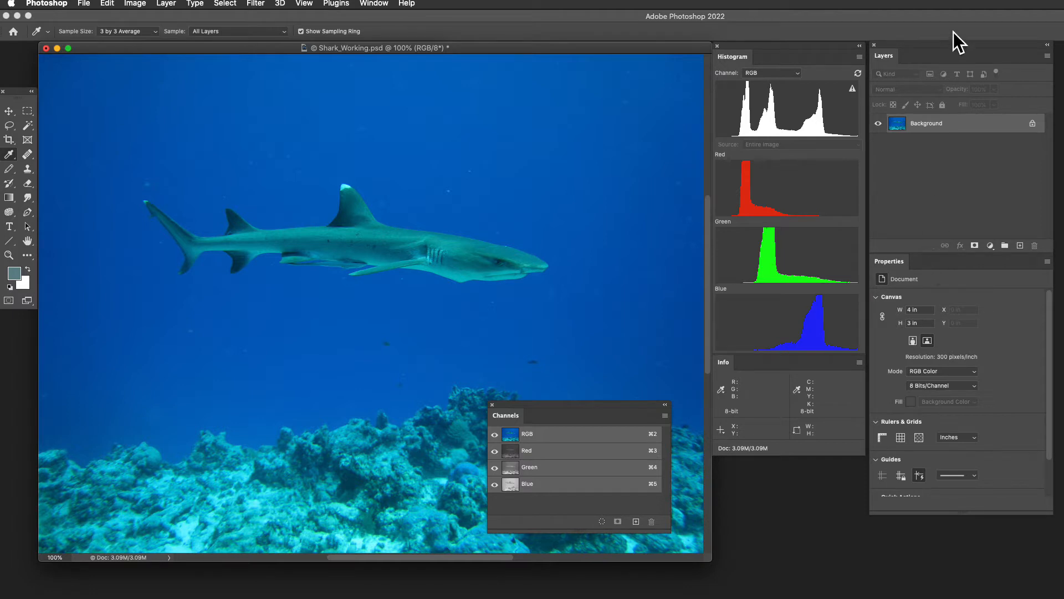
# Step: Shift the Layers and Properties panels slightly and move the Channels panel up over the open water below the shark
pyautogui.moveTo(916, 261)
pyautogui.mouseDown()
pyautogui.moveTo(920, 328)
pyautogui.moveTo(921, 258)
pyautogui.mouseUp()
pyautogui.moveTo(946, 45)
pyautogui.mouseDown()
pyautogui.moveTo(946, 65)
pyautogui.moveTo(946, 45)
pyautogui.mouseUp()
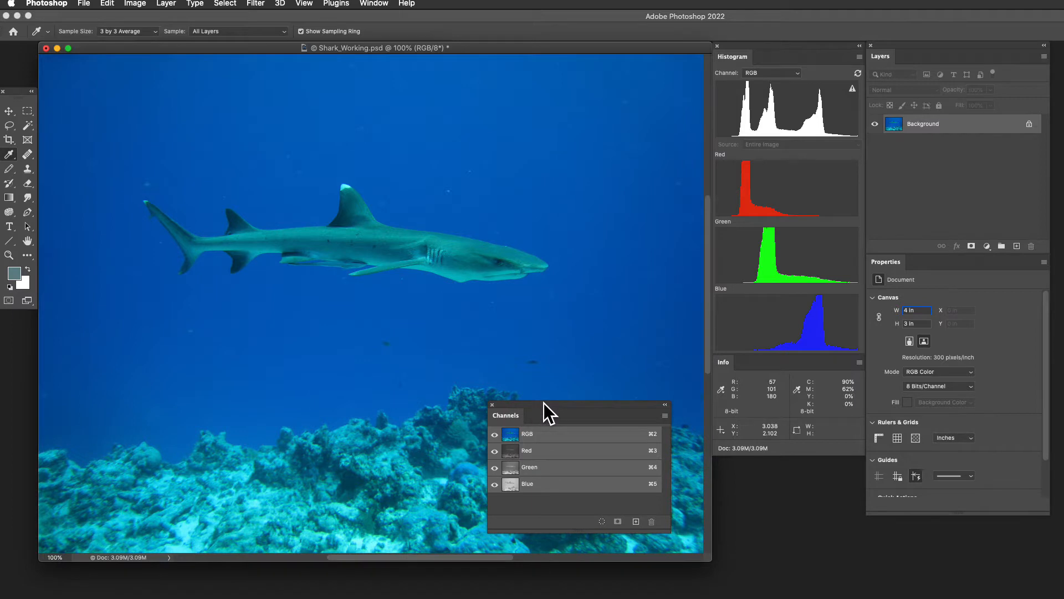
pyautogui.moveTo(544, 403); pyautogui.dragTo(525, 307)
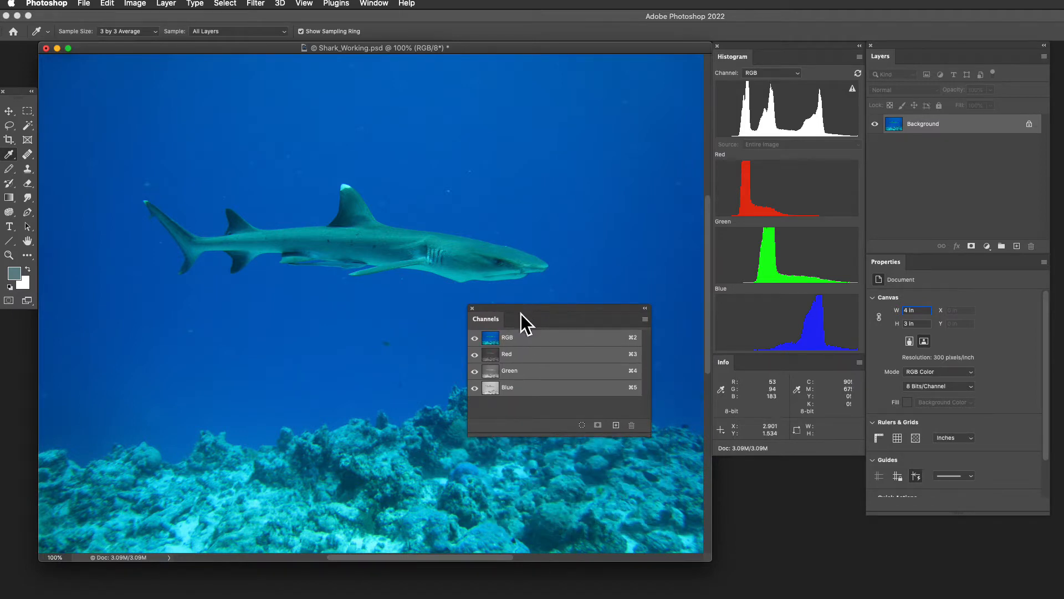
# Step: Inspect the Red, Green and Blue channels individually, return to the RGB composite, and move the Channels panel out of the way
pyautogui.click(514, 357)
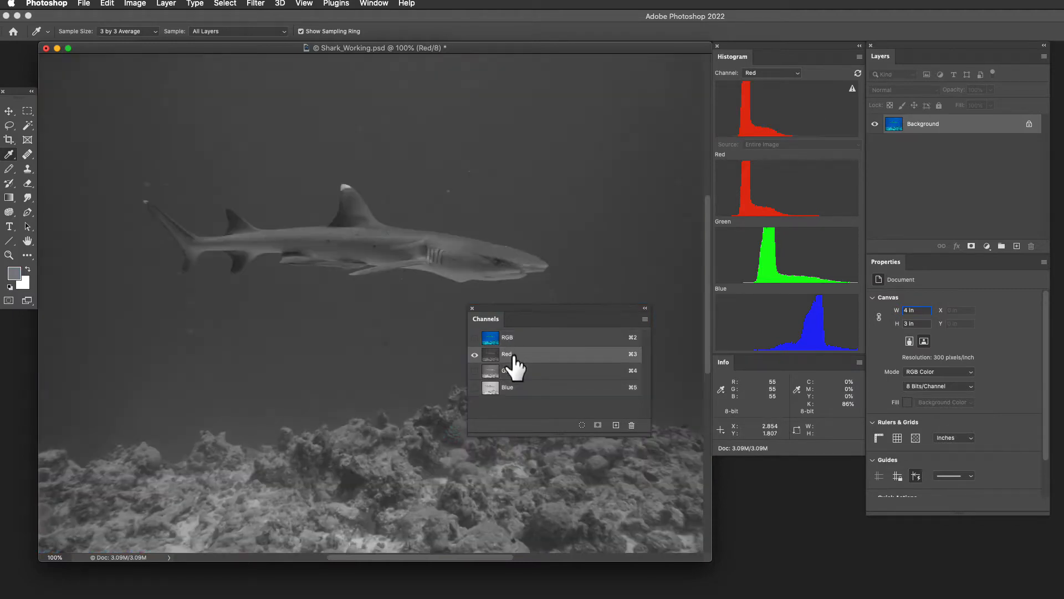
pyautogui.click(513, 372)
pyautogui.click(510, 387)
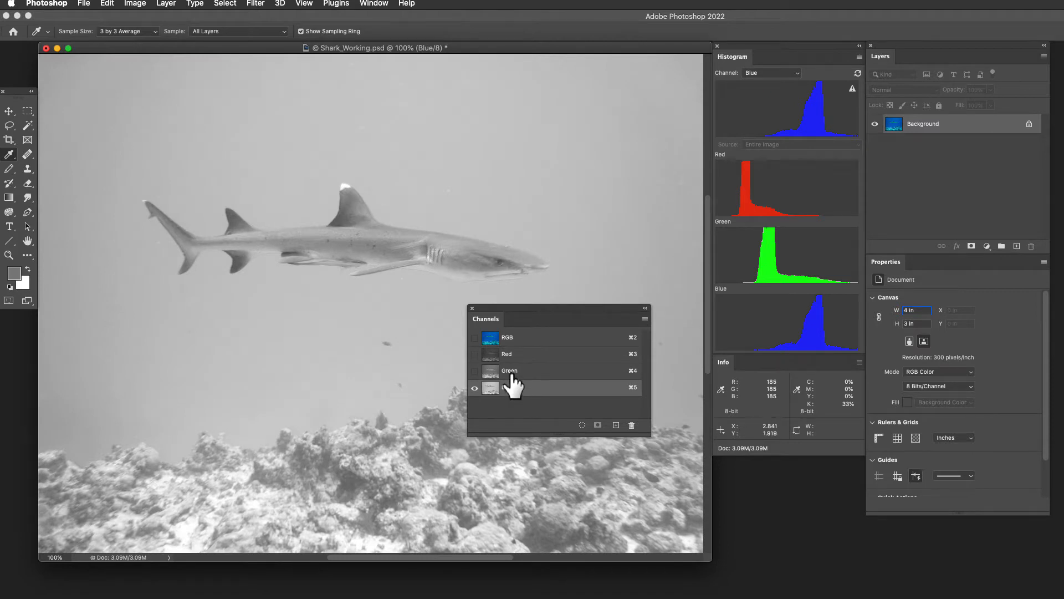
pyautogui.click(511, 371)
pyautogui.click(511, 355)
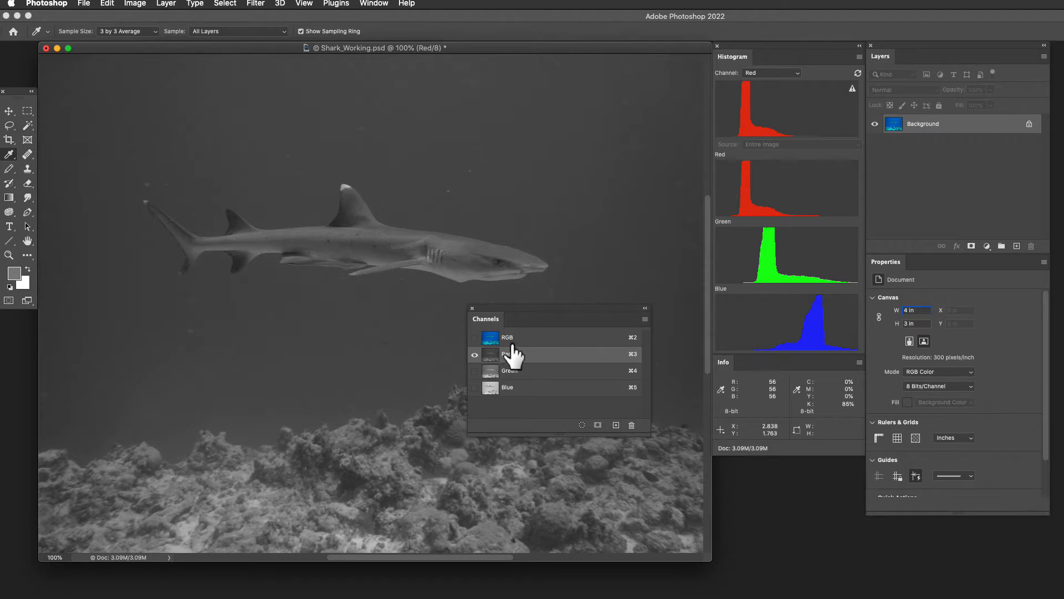
pyautogui.click(520, 338)
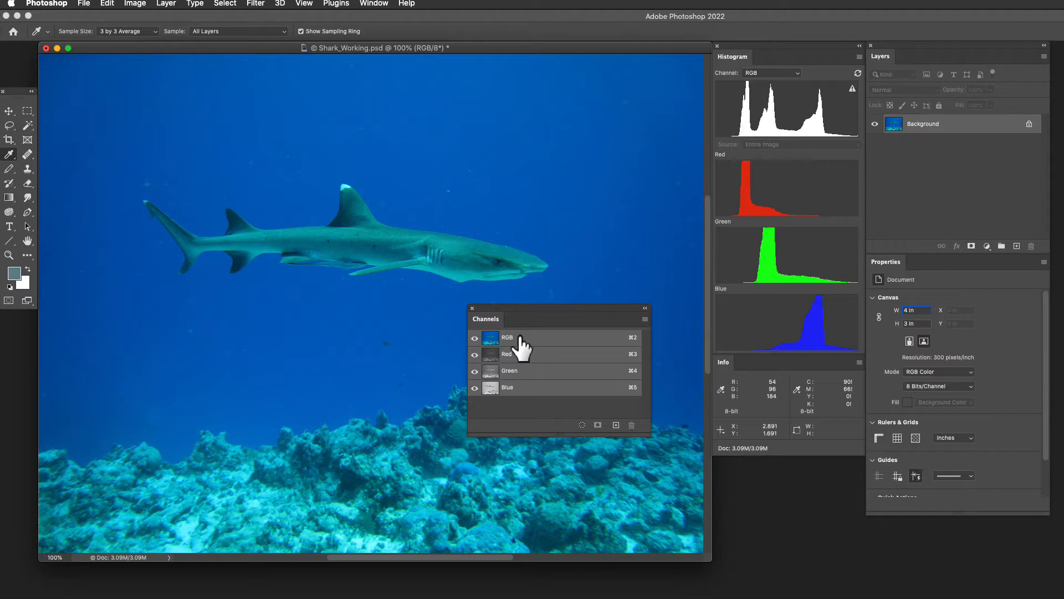
pyautogui.moveTo(520, 306); pyautogui.dragTo(715, 597)
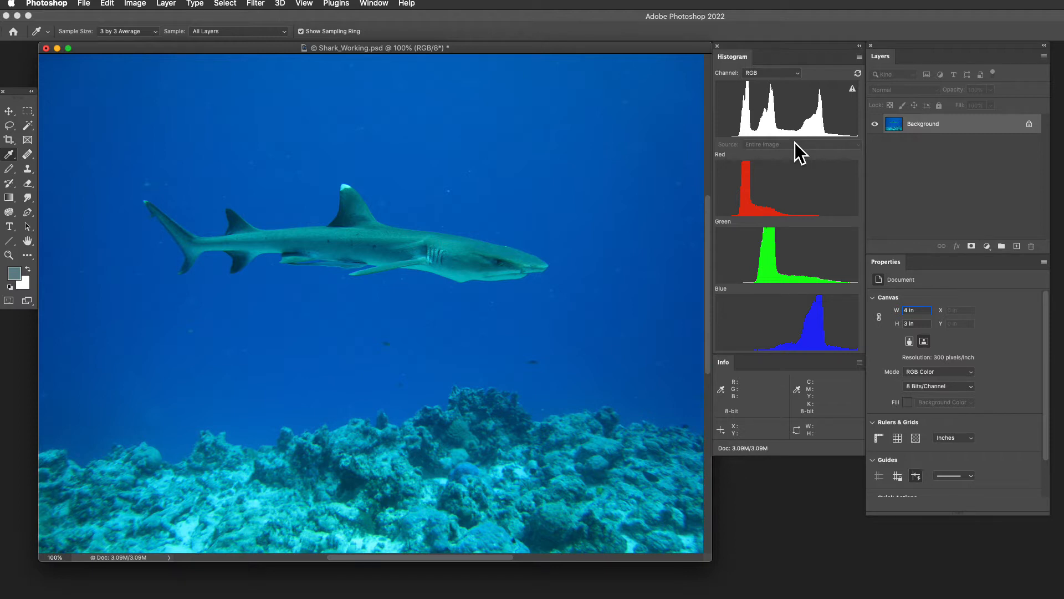
# Step: Check the Histogram display options for All Channels View and Show Channels in Color
pyautogui.click(858, 56)
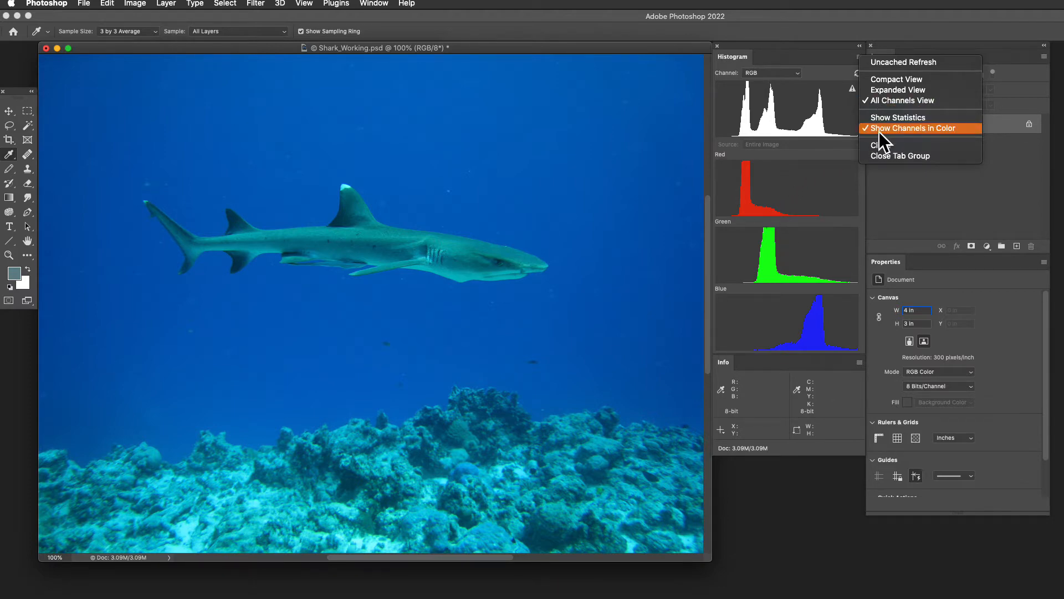
pyautogui.click(815, 145)
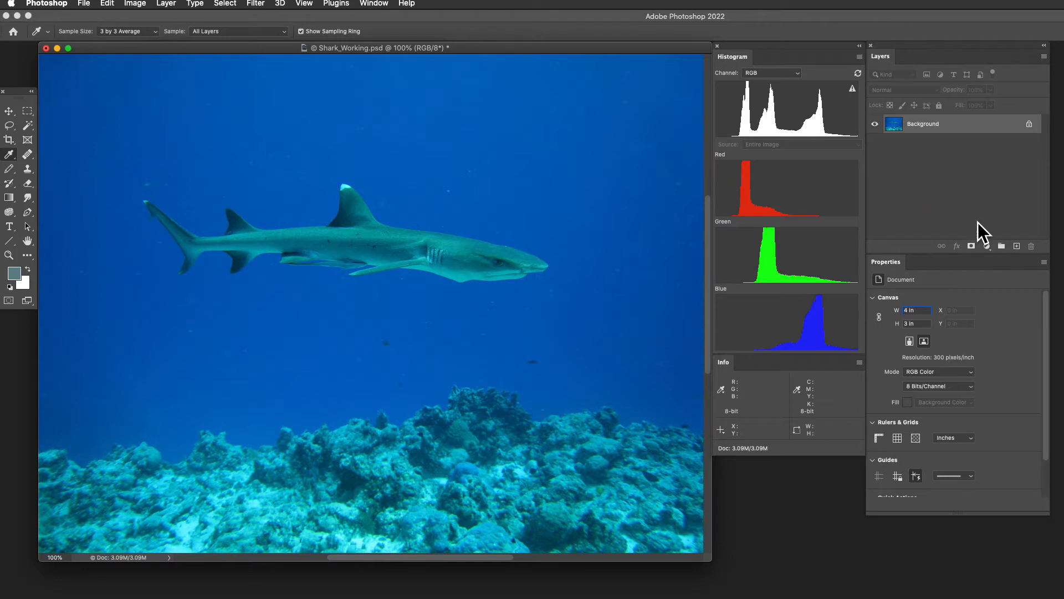
# Step: Add a Curves adjustment layer above the Background, view its mask properties, and return to its curve
pyautogui.click(986, 246)
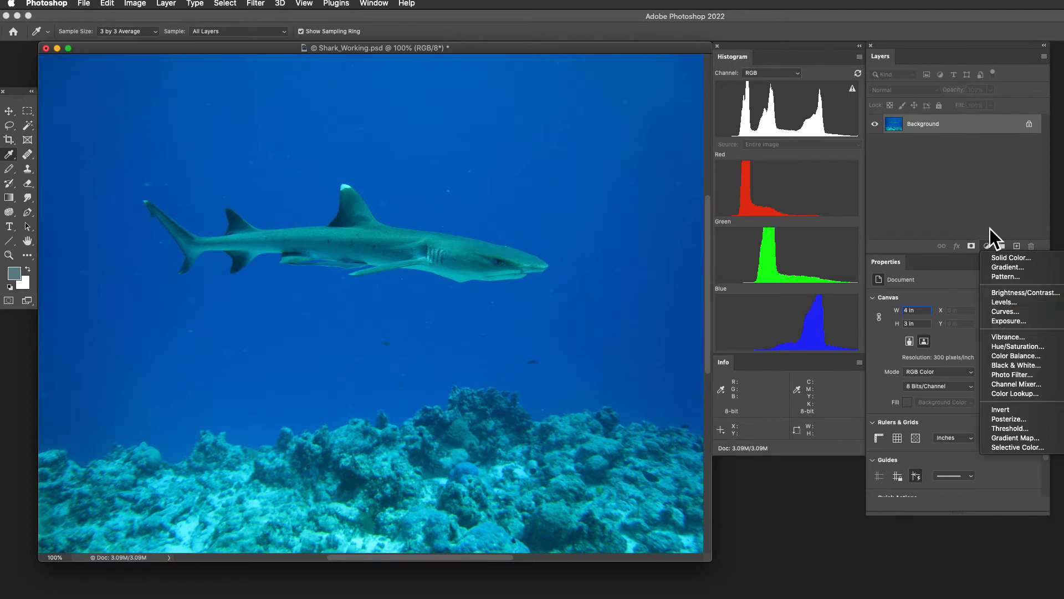
pyautogui.click(997, 308)
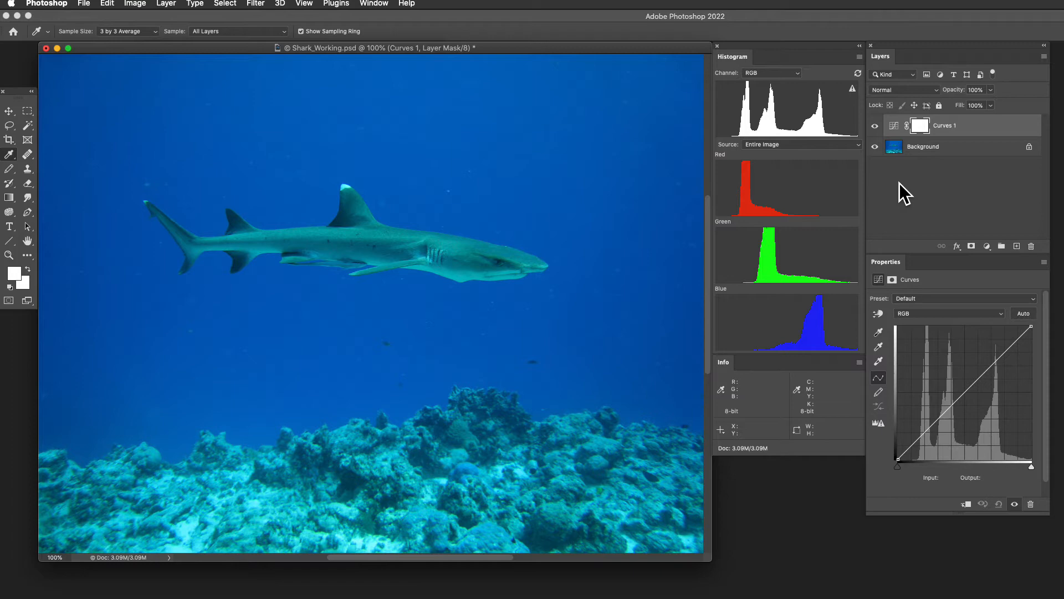
pyautogui.click(895, 128)
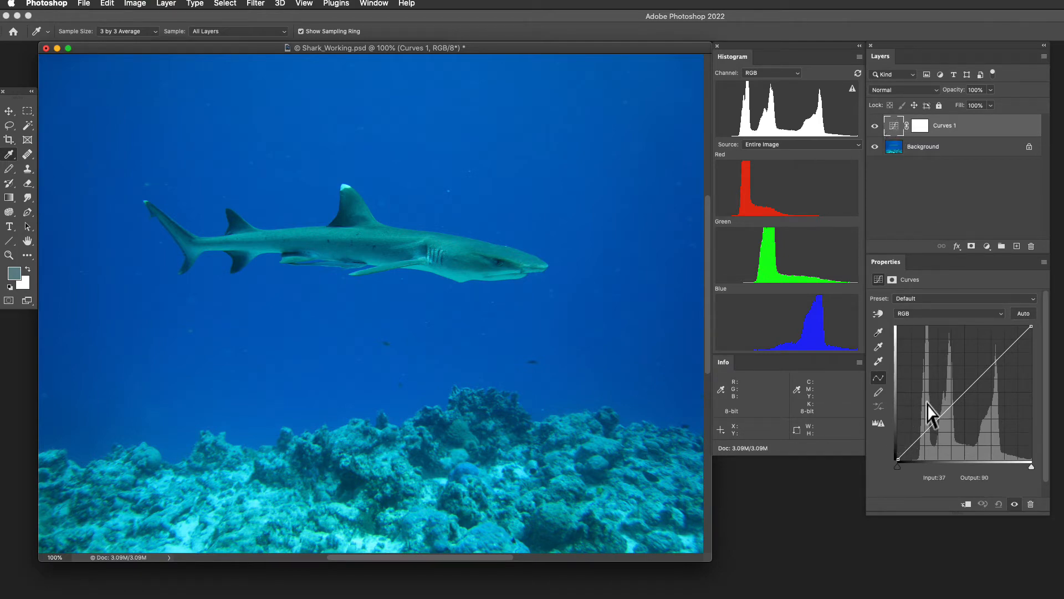
pyautogui.click(919, 125)
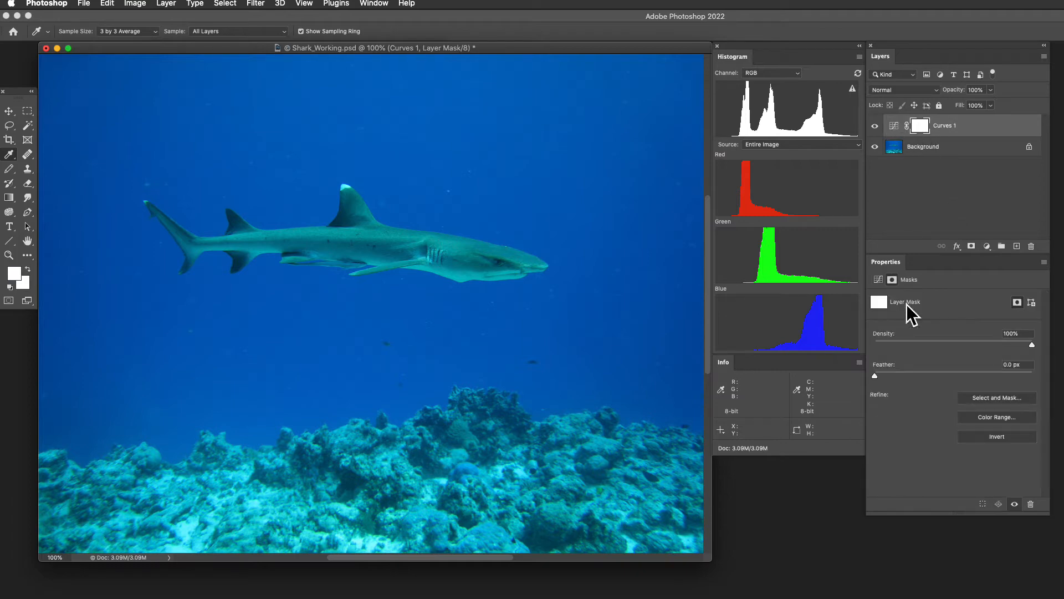
pyautogui.click(895, 125)
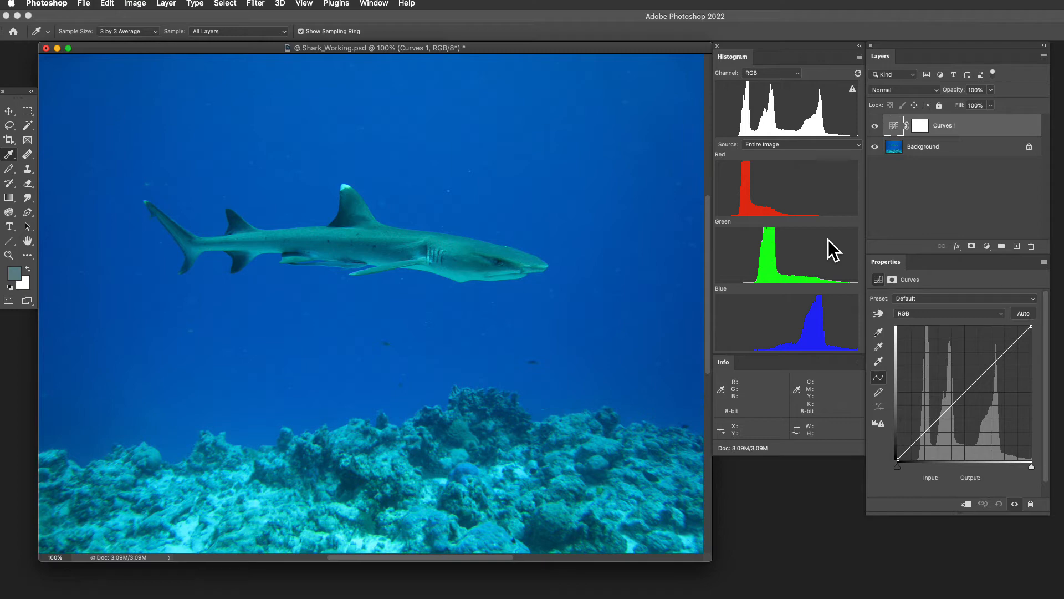
# Step: Preview highlight clipping on the RGB curve and lower the white point input to 153 to locate the brightest areas
pyautogui.keyDown('alt'); pyautogui.click(1032, 468); pyautogui.keyUp('alt')
pyautogui.keyDown('alt'); pyautogui.click(1031, 468); pyautogui.keyUp('alt')
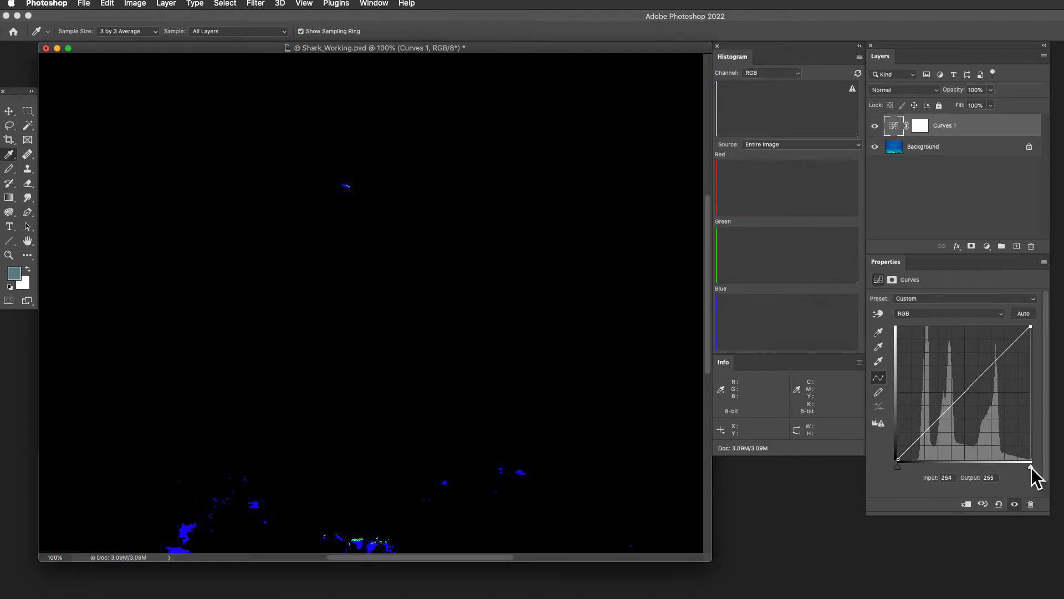
pyautogui.keyDown('alt'); pyautogui.click(1032, 468); pyautogui.keyUp('alt')
pyautogui.moveTo(1031, 468); pyautogui.dragTo(985, 468)
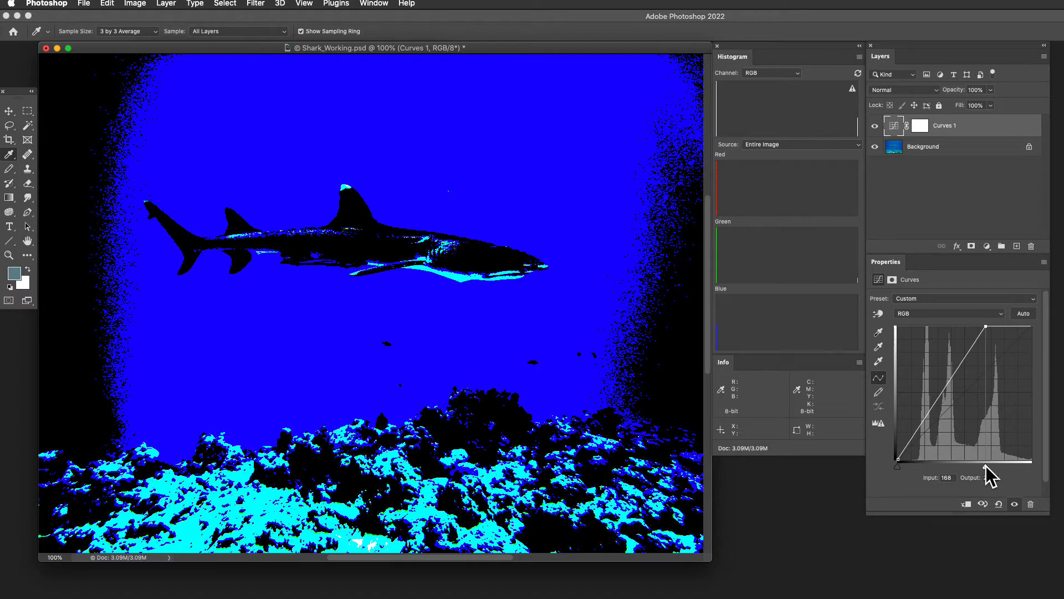
pyautogui.moveTo(985, 465); pyautogui.dragTo(978, 465)
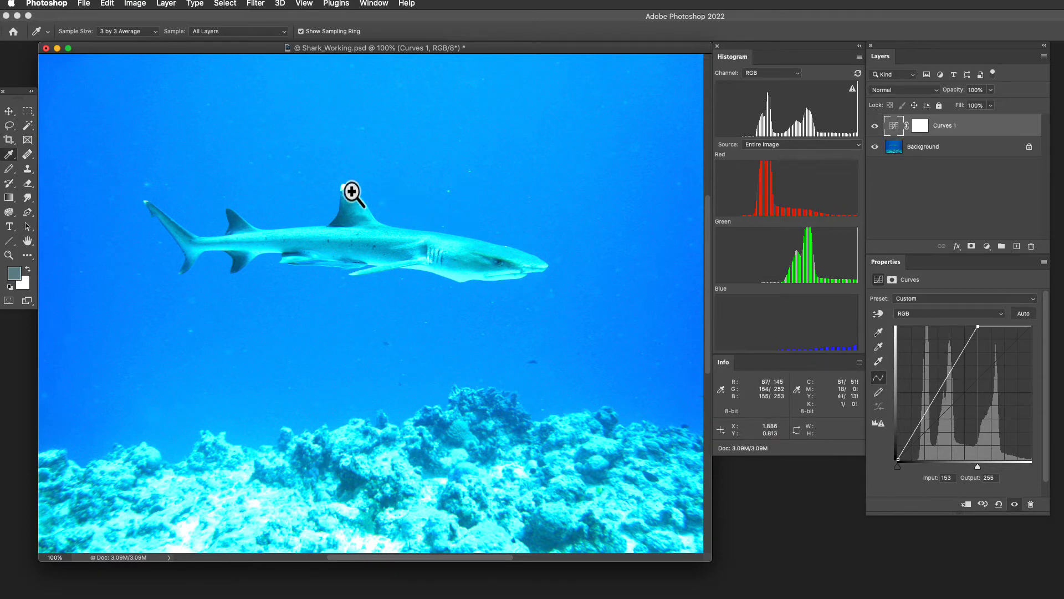
# Step: Place a color sampler on the white tip of the dorsal fin, using the 3 by 3 Average sample size
pyautogui.moveTo(335, 182); pyautogui.dragTo(424, 272)
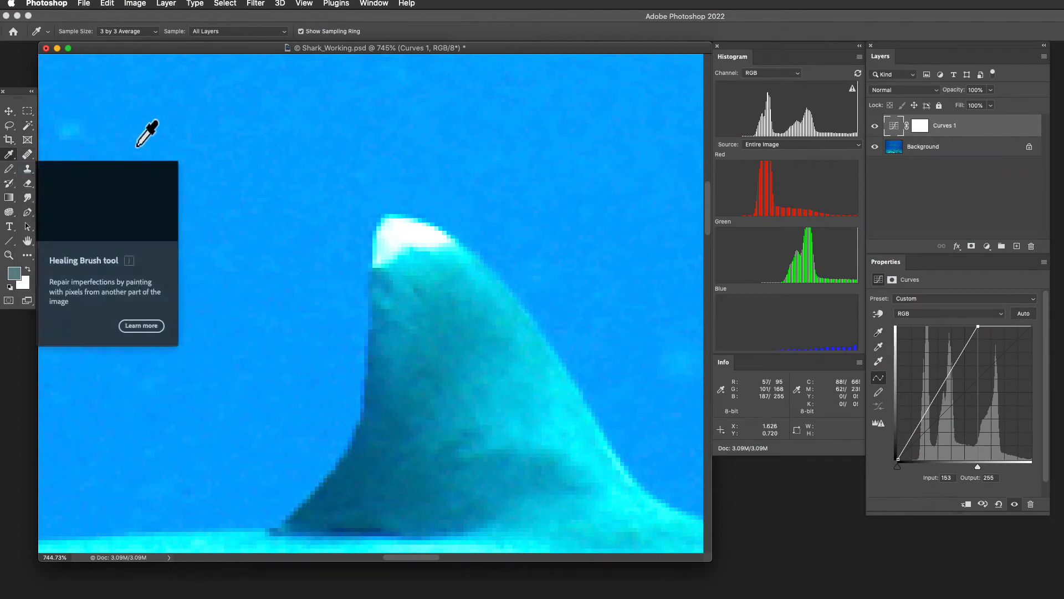
pyautogui.click(127, 33)
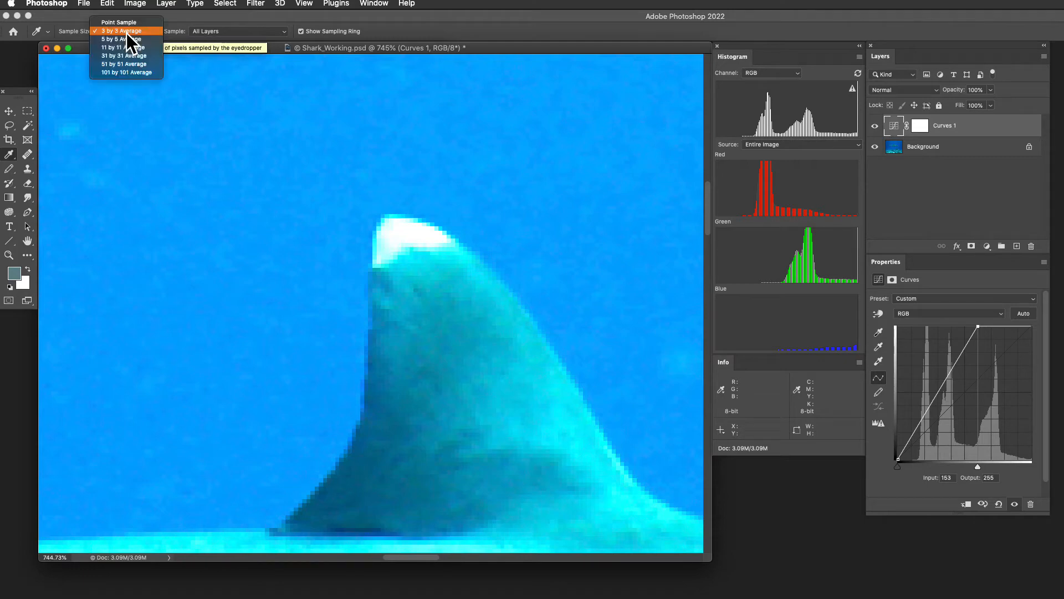
pyautogui.click(128, 31)
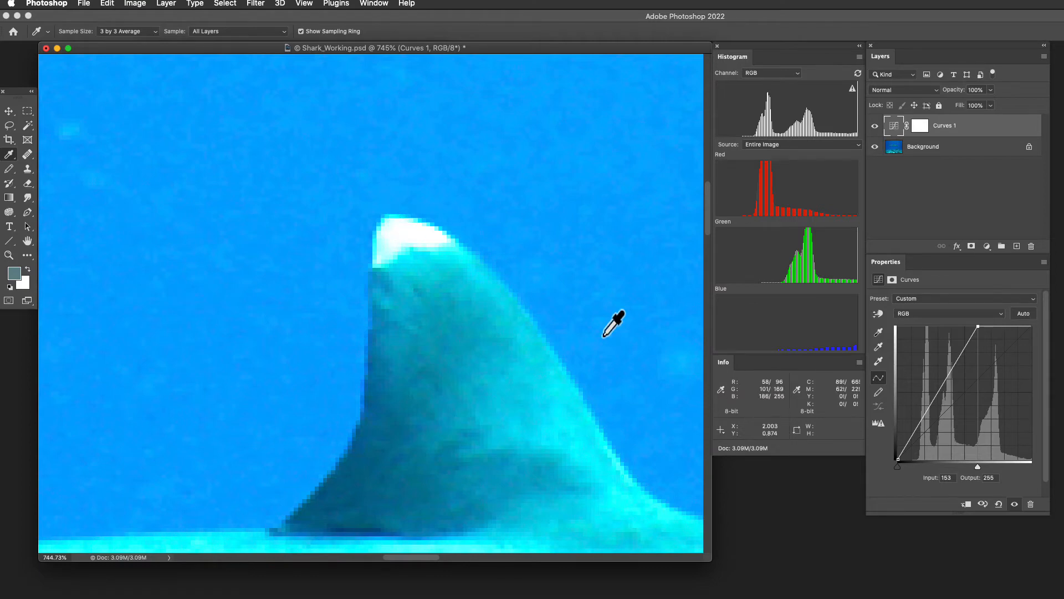
pyautogui.keyDown('shift'); pyautogui.click(402, 232); pyautogui.keyUp('shift')
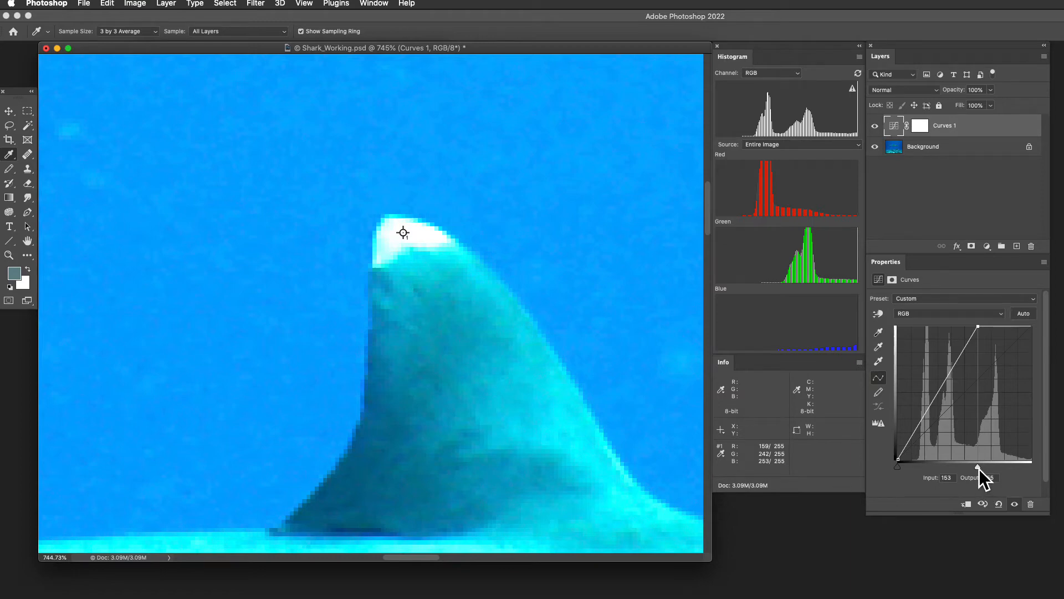
# Step: Restore the RGB curve's white point input to 255 and show the whole shark at 100%
pyautogui.moveTo(979, 468); pyautogui.dragTo(1046, 487)
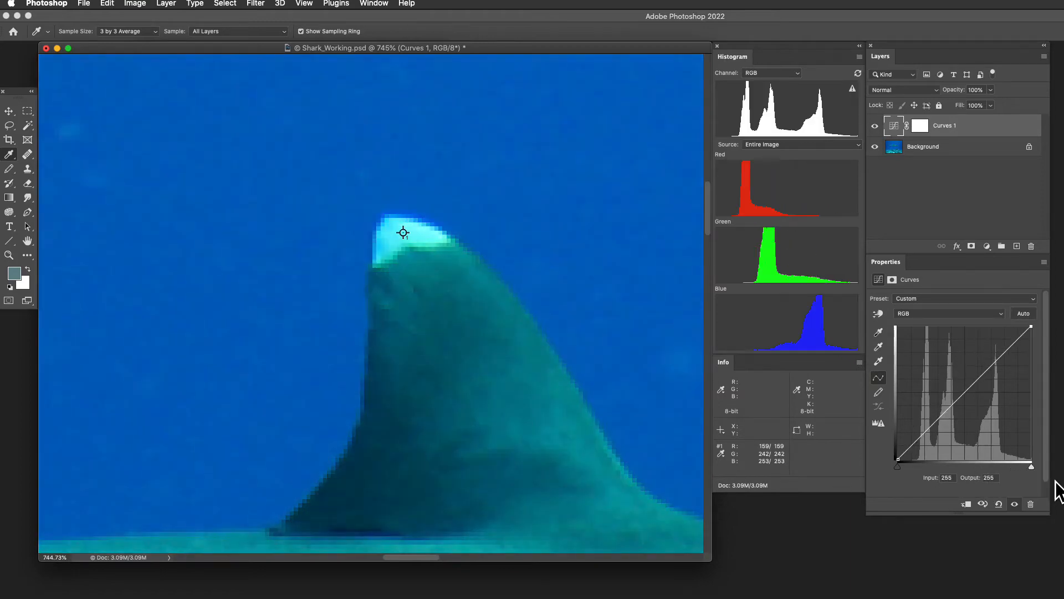
pyautogui.press('super+1')
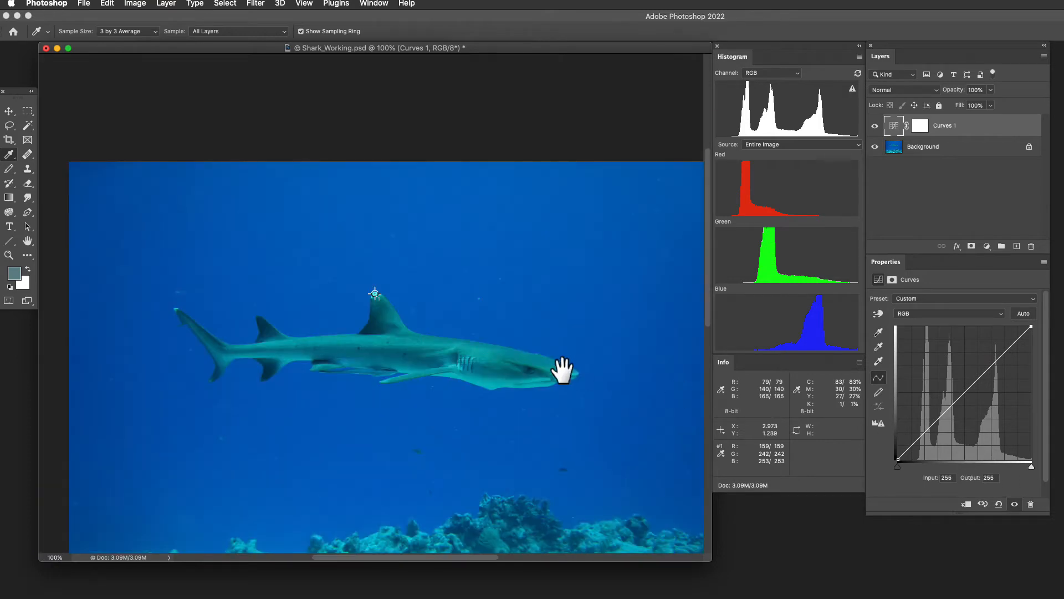
pyautogui.moveTo(563, 369); pyautogui.dragTo(534, 277)
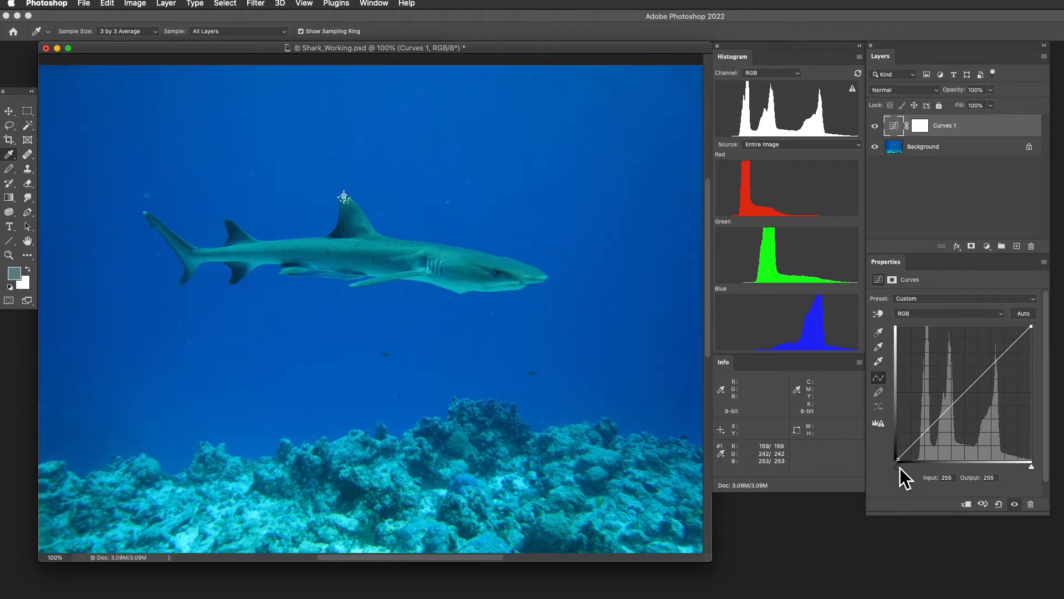
# Step: Raise the RGB black point input to 83 to locate the darkest areas, and place a second color sampler on the dark lower rear fin
pyautogui.moveTo(899, 468); pyautogui.dragTo(944, 478)
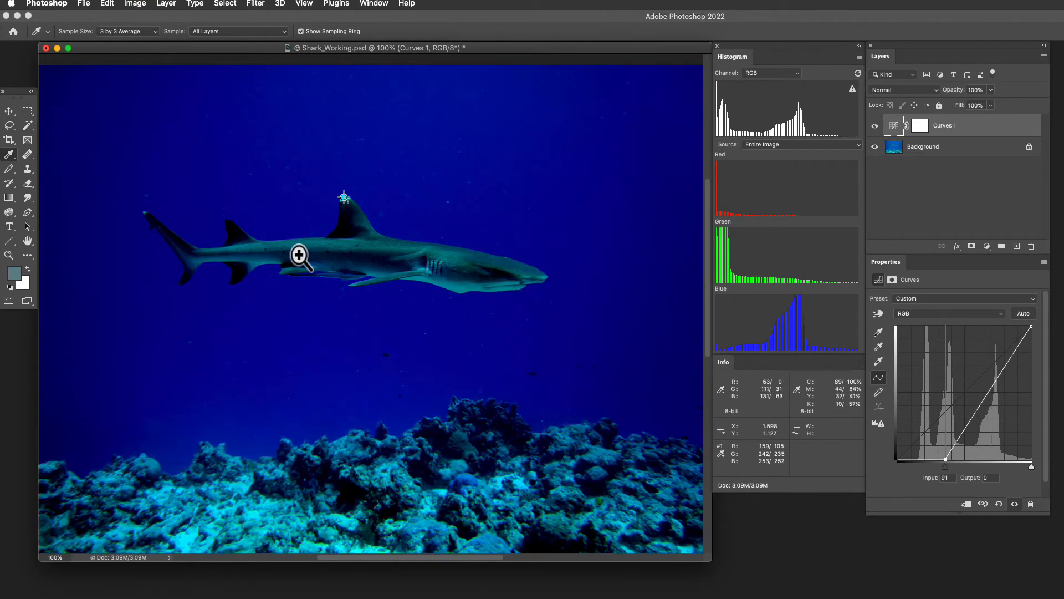
pyautogui.moveTo(221, 271); pyautogui.dragTo(287, 312)
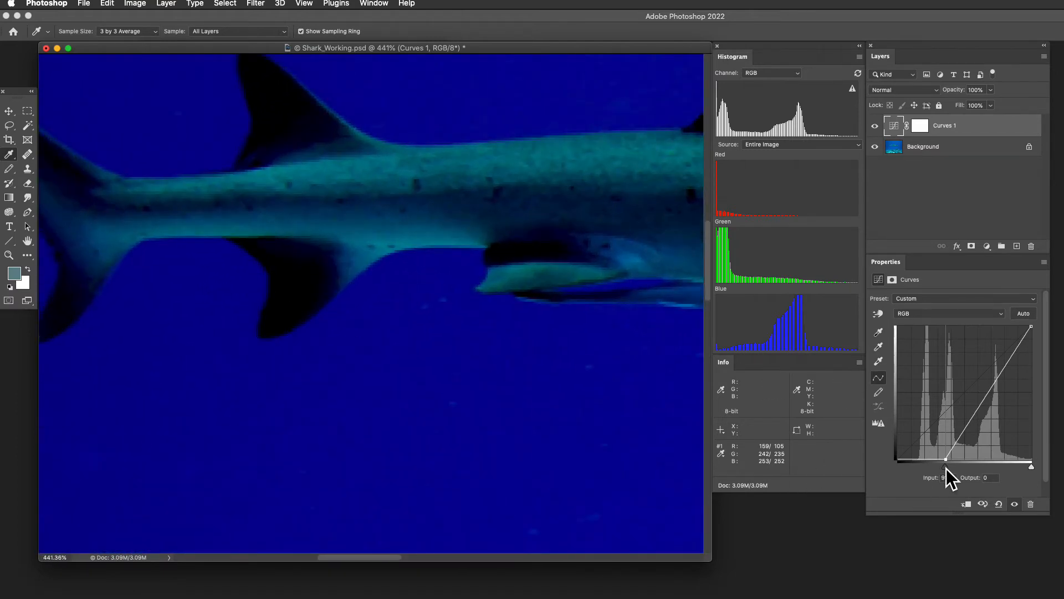
pyautogui.moveTo(947, 468); pyautogui.dragTo(942, 468)
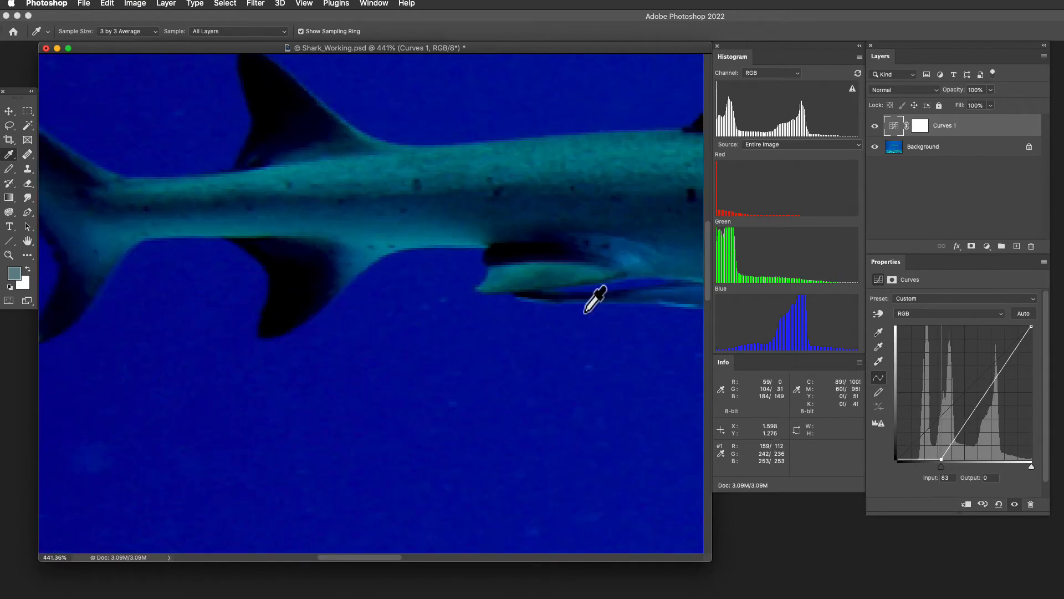
pyautogui.click(282, 310)
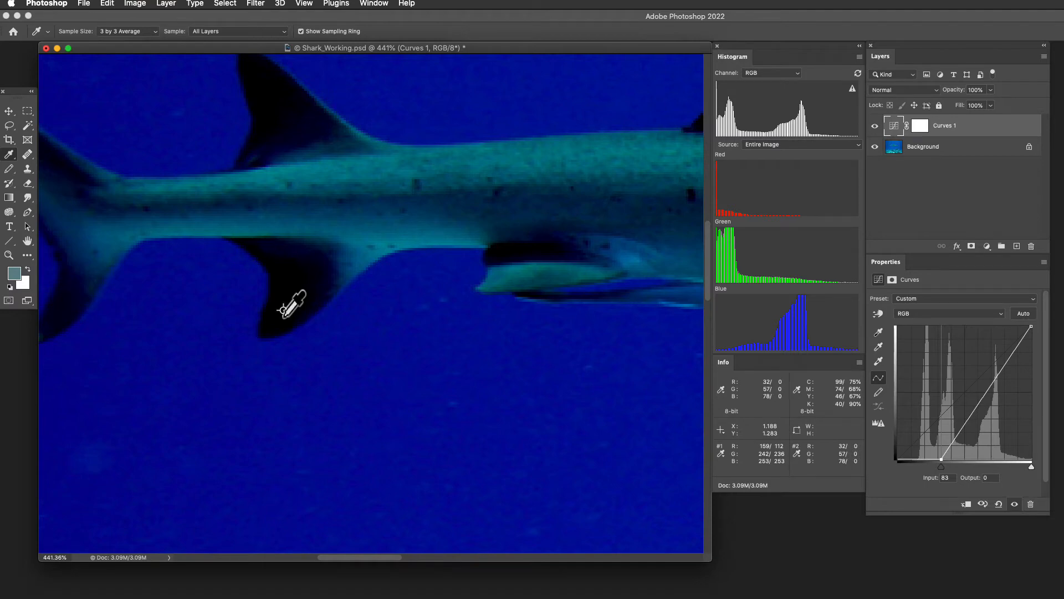
# Step: Restore the RGB curve's black point input to 0 and place a third color sampler on the shark's back beside the dorsal fin
pyautogui.press('super+1')
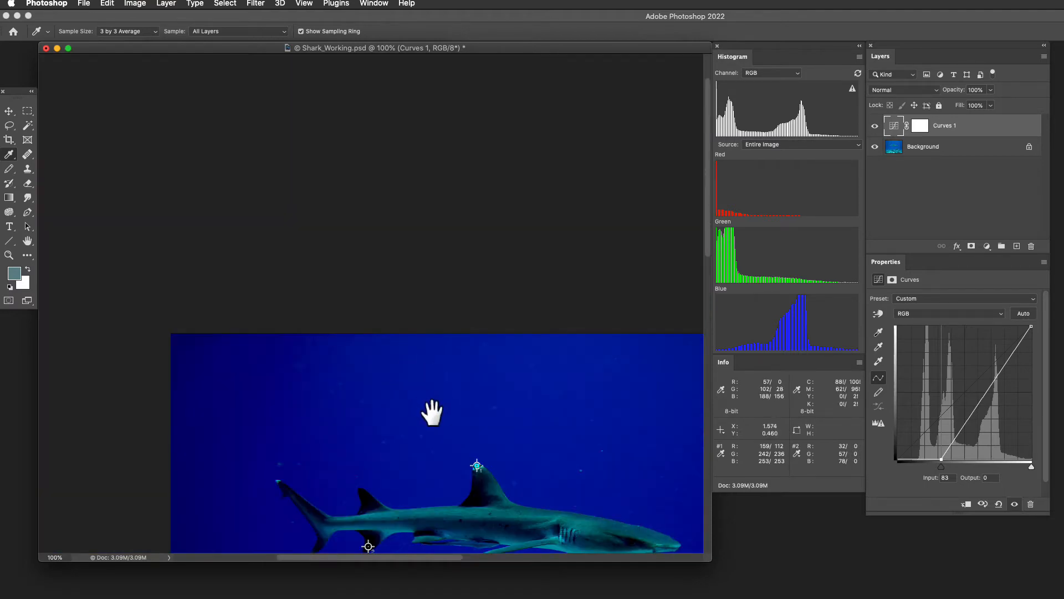
pyautogui.moveTo(432, 412); pyautogui.dragTo(304, 131)
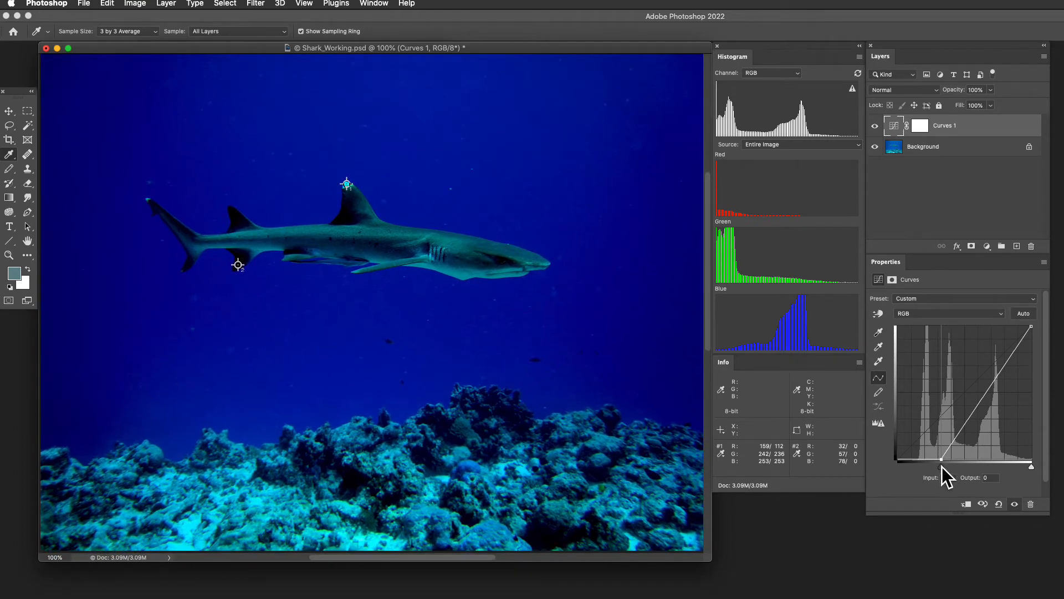
pyautogui.moveTo(943, 467); pyautogui.dragTo(889, 461)
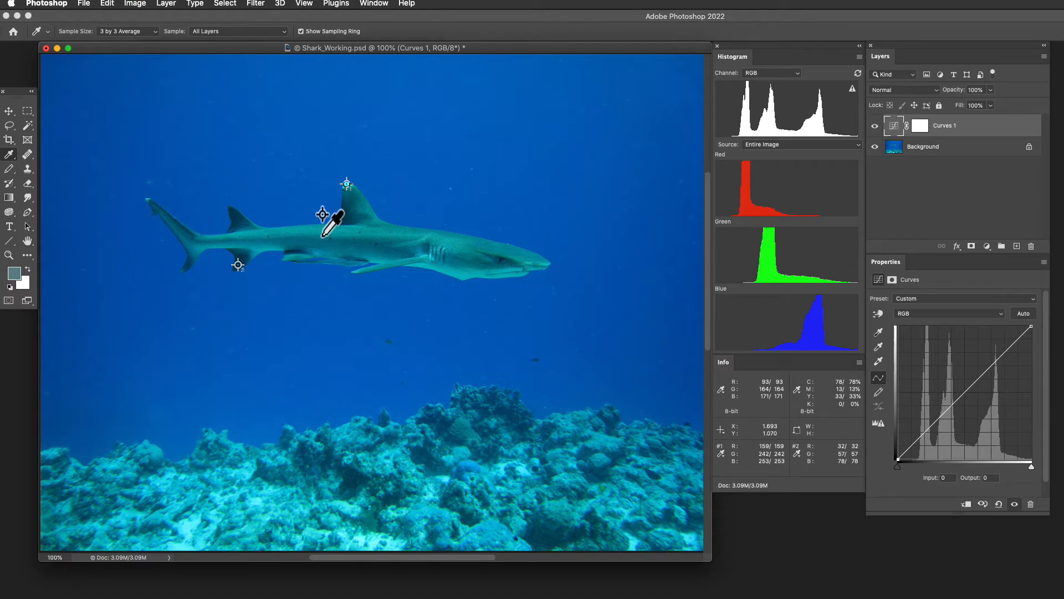
pyautogui.keyDown('shift'); pyautogui.click(322, 229); pyautogui.keyUp('shift')
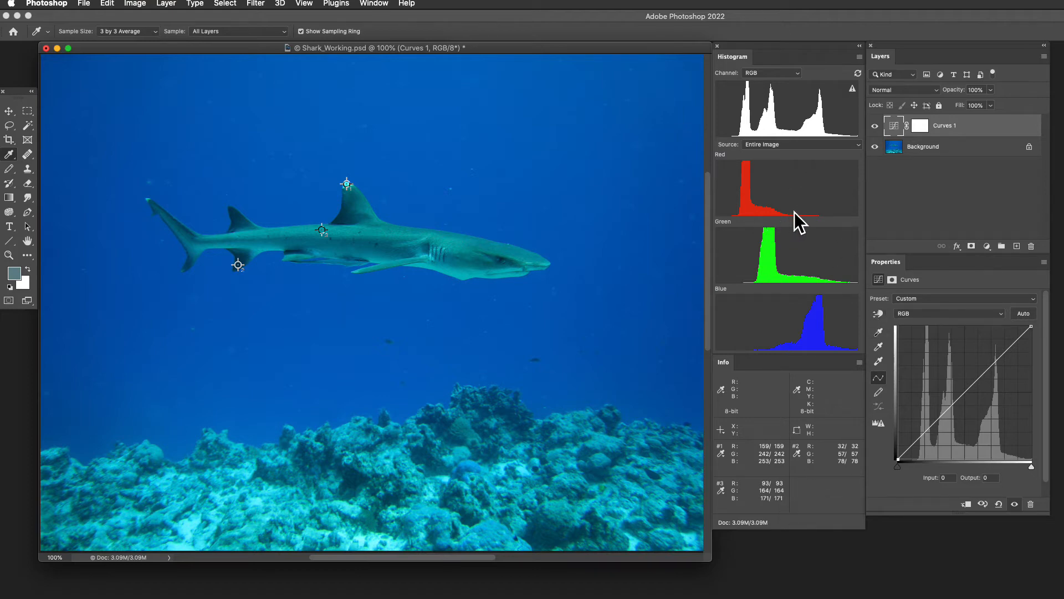
# Step: Rename the Curves adjustment layer as Curves CC Histo
pyautogui.doubleClick(943, 126)
pyautogui.press('Right')
pyautogui.press('BackSpace')
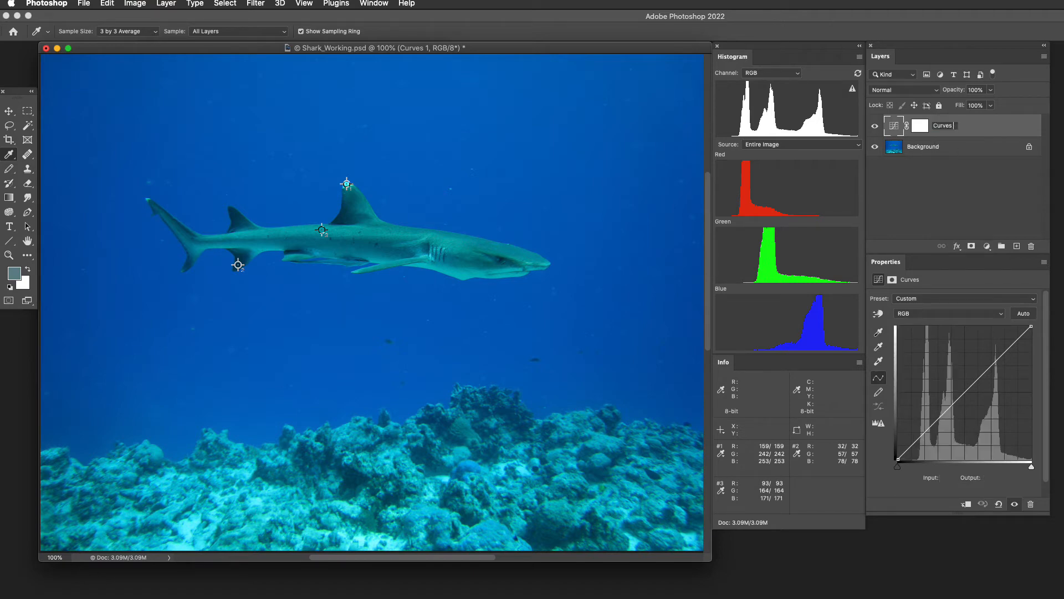
pyautogui.write('CC Histo')
pyautogui.press('Return')
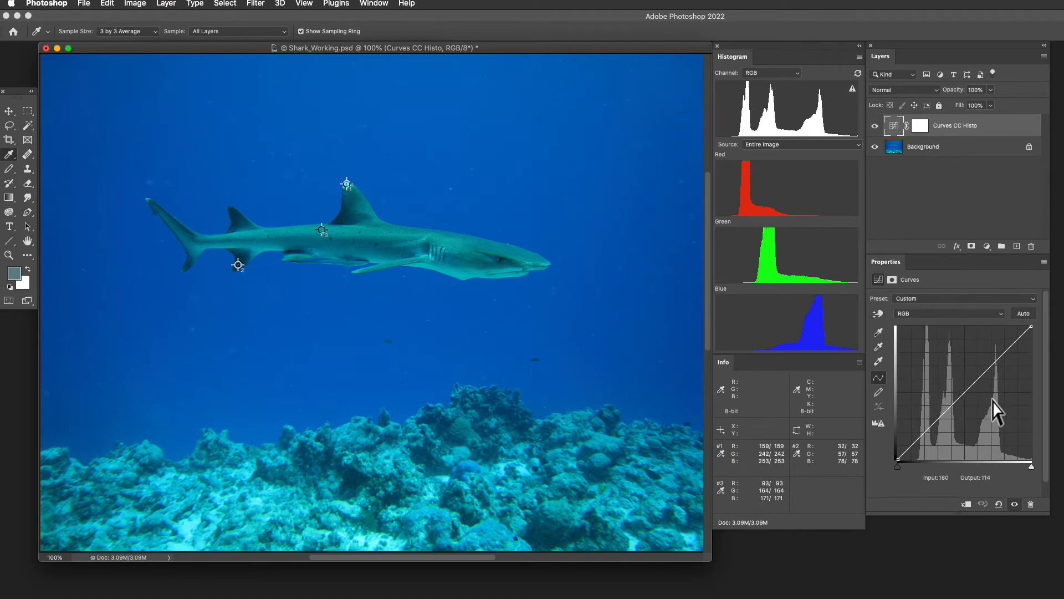
# Step: Set the Red curve's white point input to 161 on the Curves CC Histo layer
pyautogui.click(993, 314)
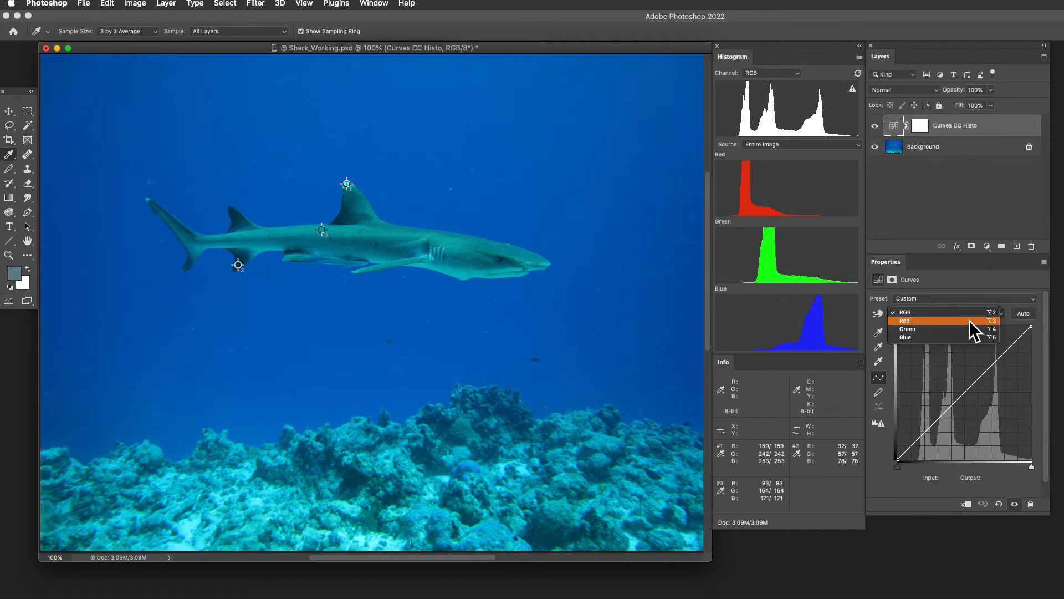
pyautogui.click(967, 310)
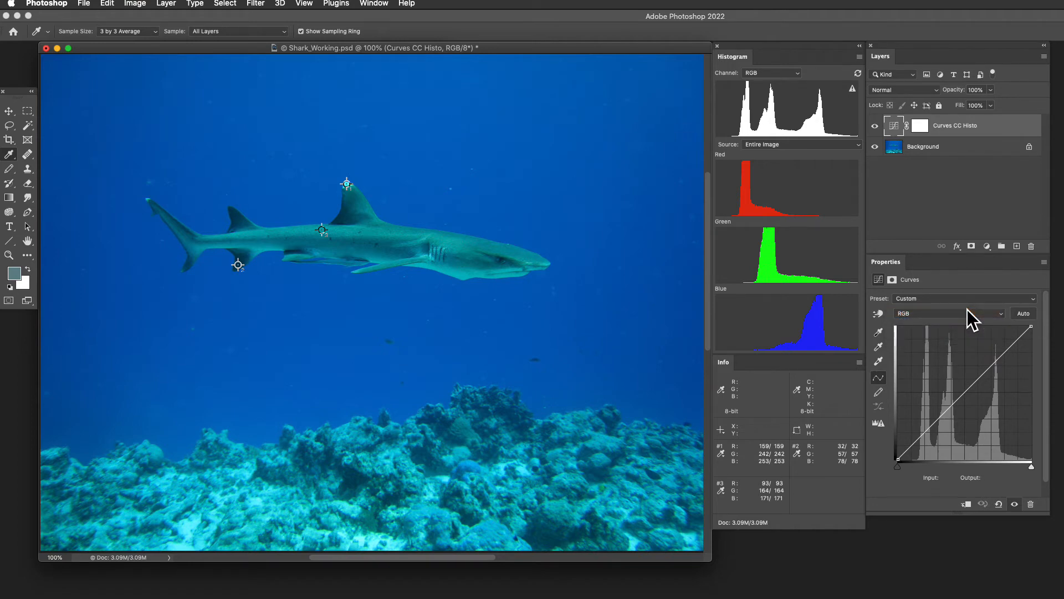
pyautogui.hotkey('alt', '3')
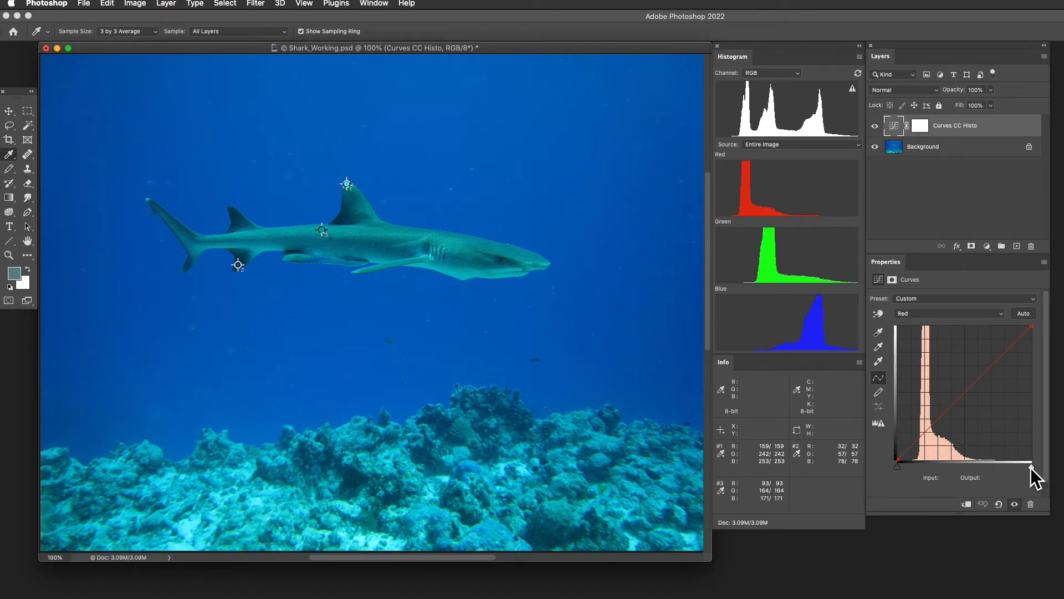
pyautogui.moveTo(1031, 468); pyautogui.dragTo(996, 467)
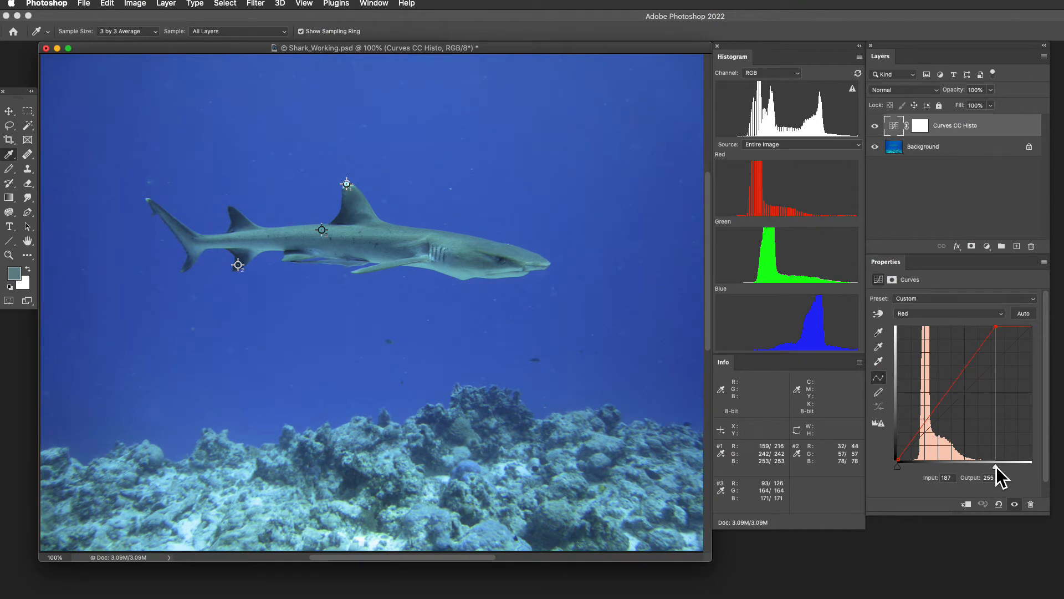
pyautogui.moveTo(996, 467); pyautogui.dragTo(982, 467)
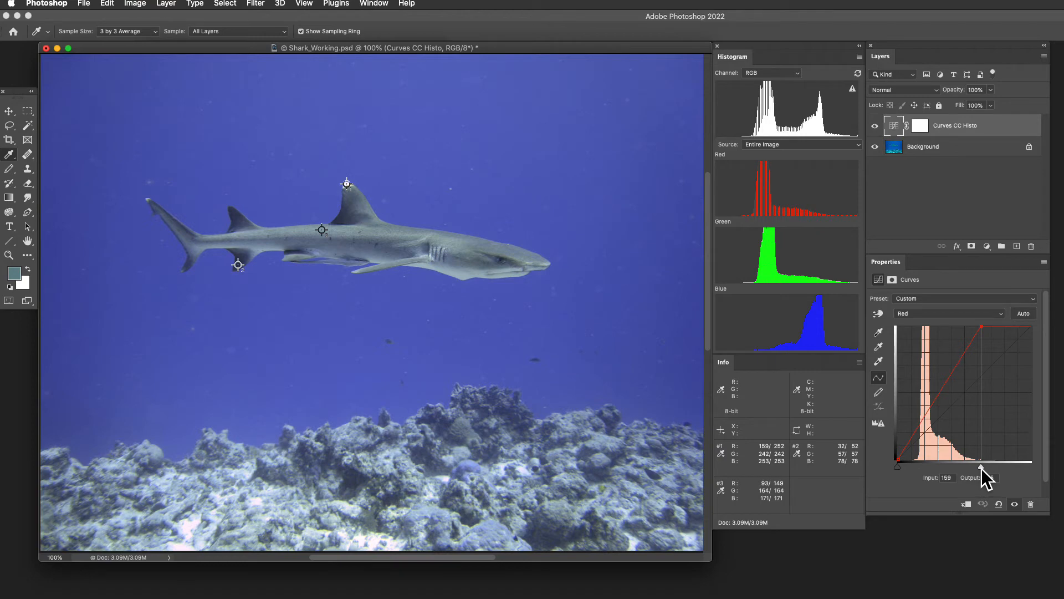
pyautogui.moveTo(981, 468); pyautogui.dragTo(1048, 482)
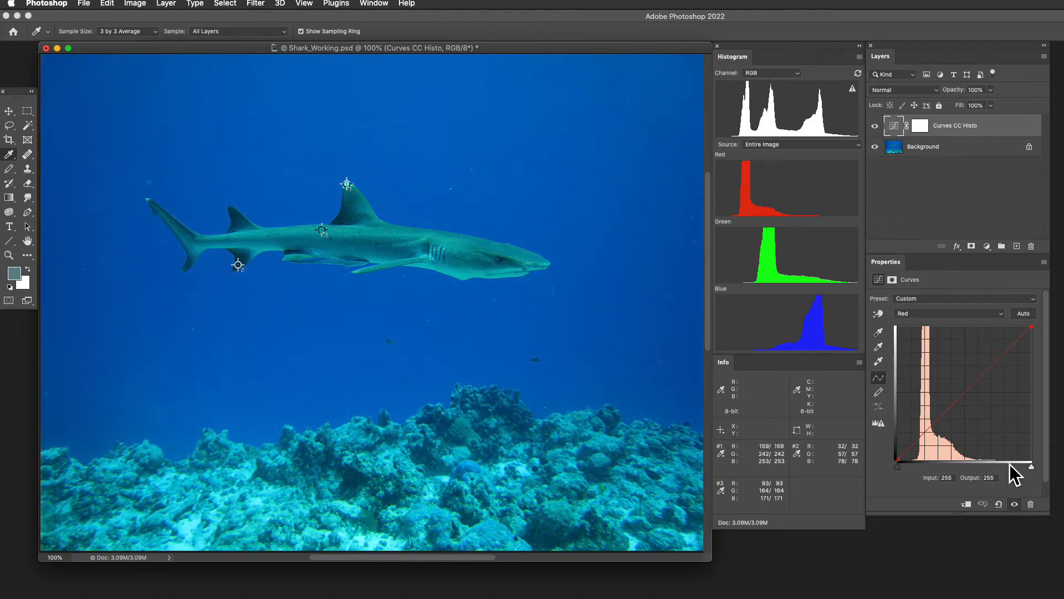
pyautogui.moveTo(1032, 468); pyautogui.dragTo(984, 467)
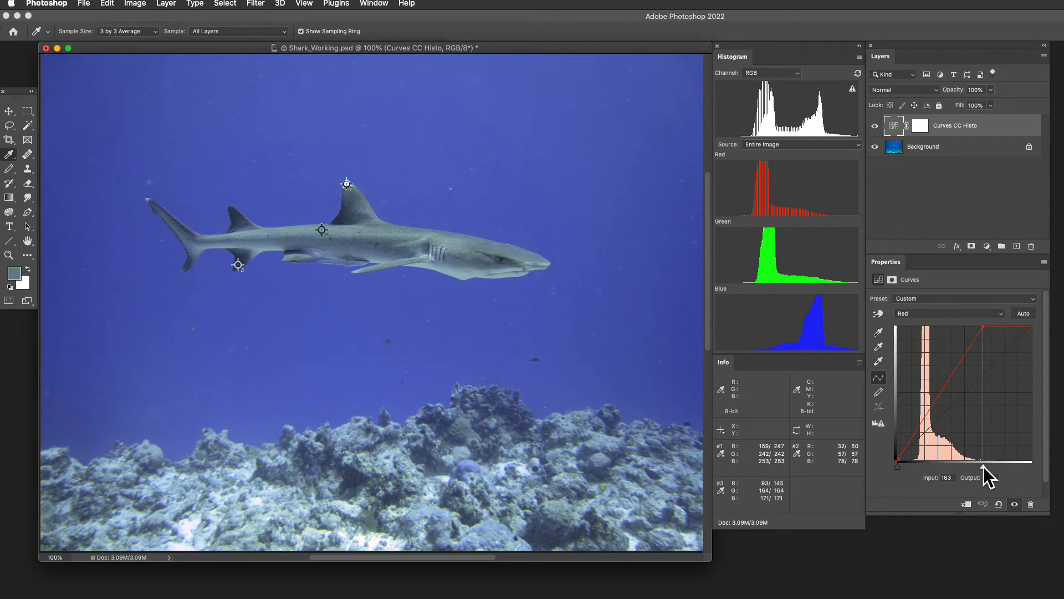
pyautogui.moveTo(983, 467)
pyautogui.mouseDown()
pyautogui.moveTo(1032, 468)
pyautogui.moveTo(1026, 481)
pyautogui.moveTo(983, 476)
pyautogui.mouseUp()
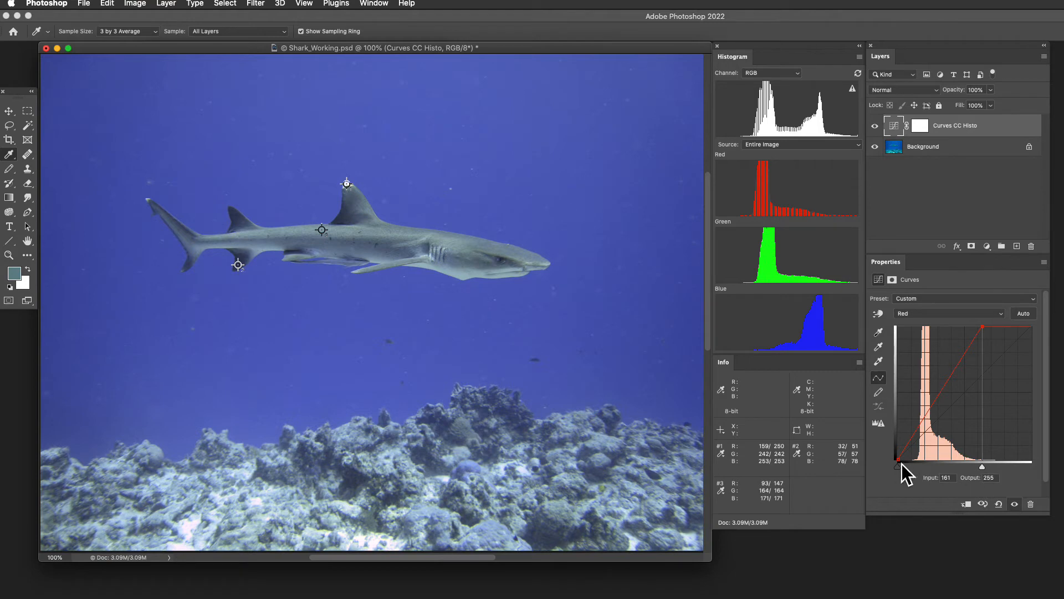
# Step: Set the Red curve's black point input to 24 and compare the photo with the Curves layer off and on
pyautogui.moveTo(898, 468); pyautogui.dragTo(910, 472)
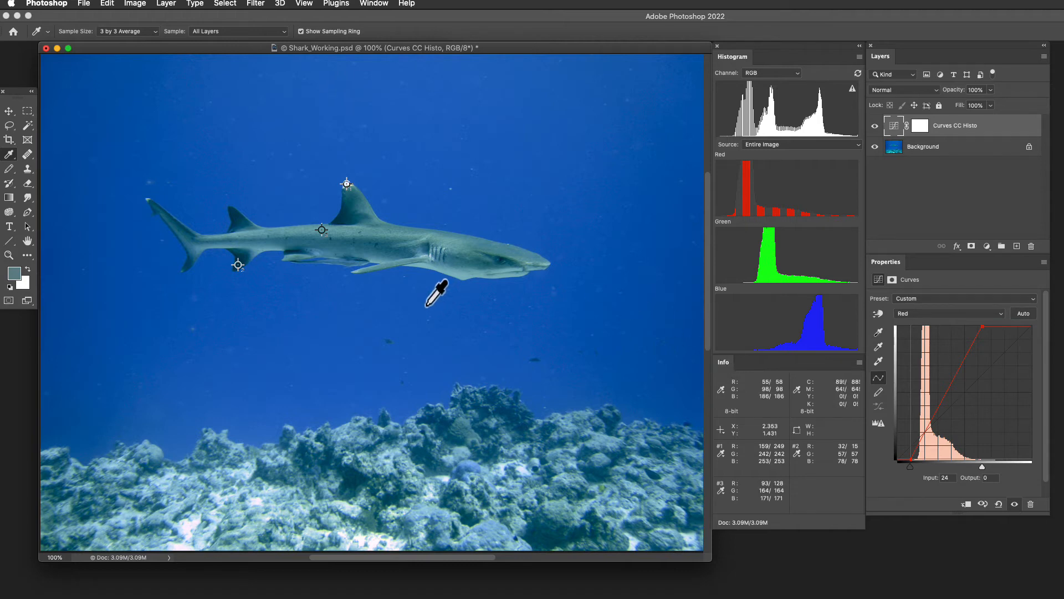
pyautogui.click(875, 126)
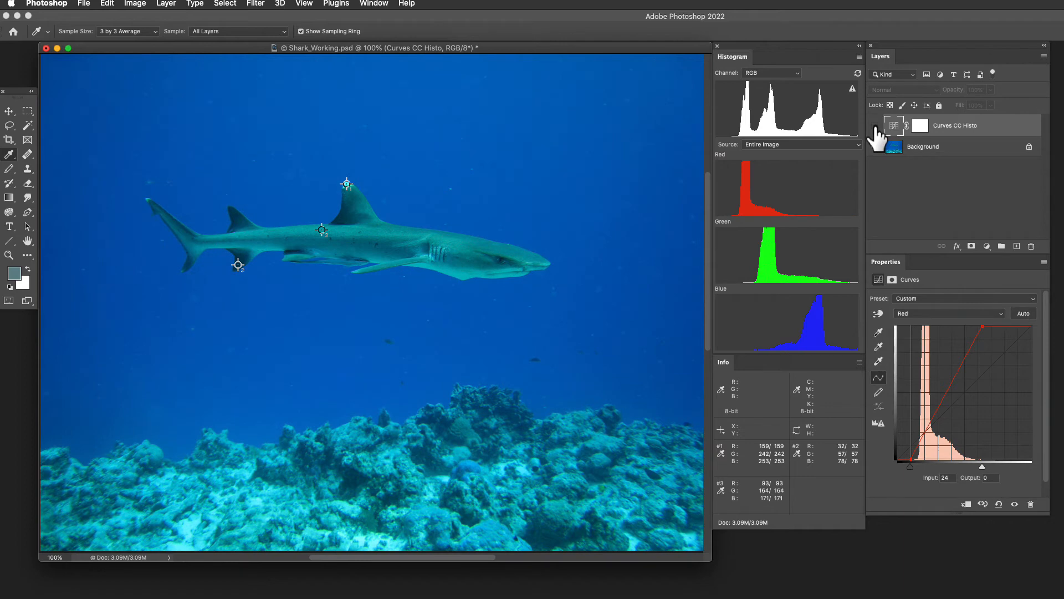
pyautogui.click(875, 127)
pyautogui.click(875, 127)
pyautogui.click(875, 126)
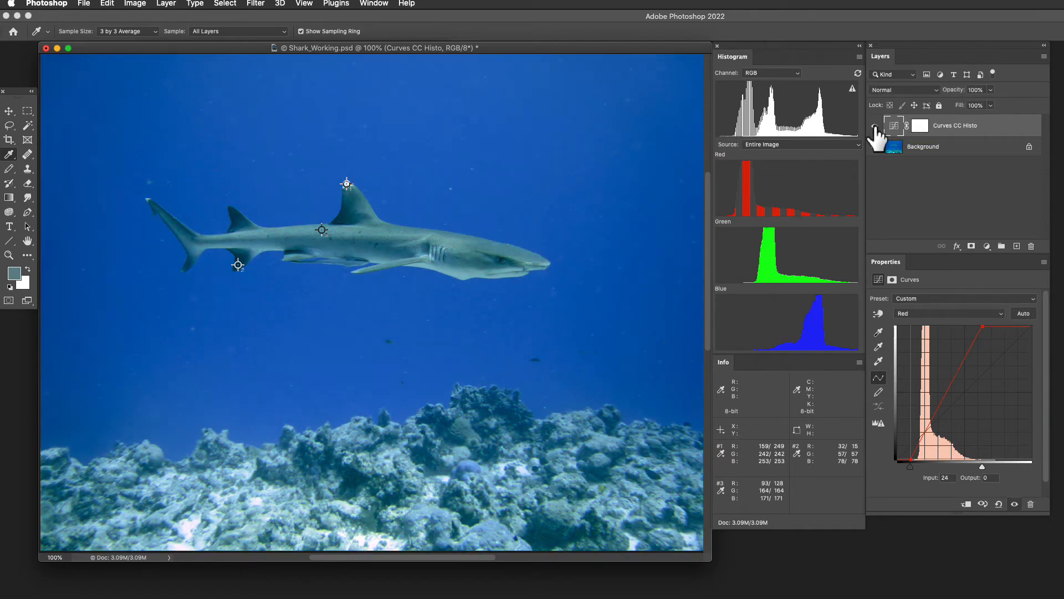
# Step: Set the Green curve's black point input to 48 and compare the photo with the Curves layer off and on
pyautogui.hotkey('alt', '4')
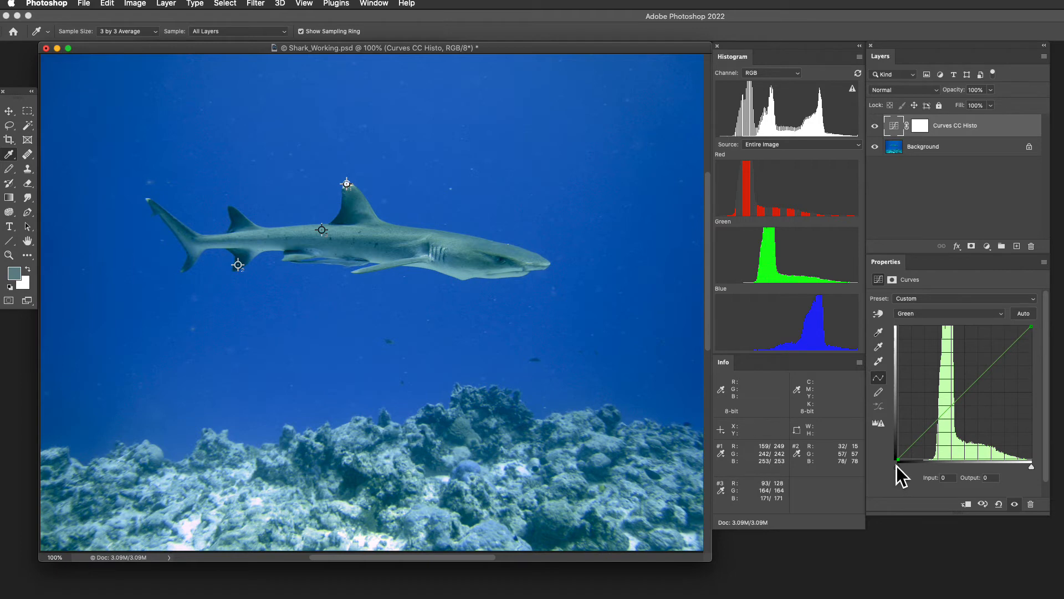
pyautogui.moveTo(896, 466); pyautogui.dragTo(923, 478)
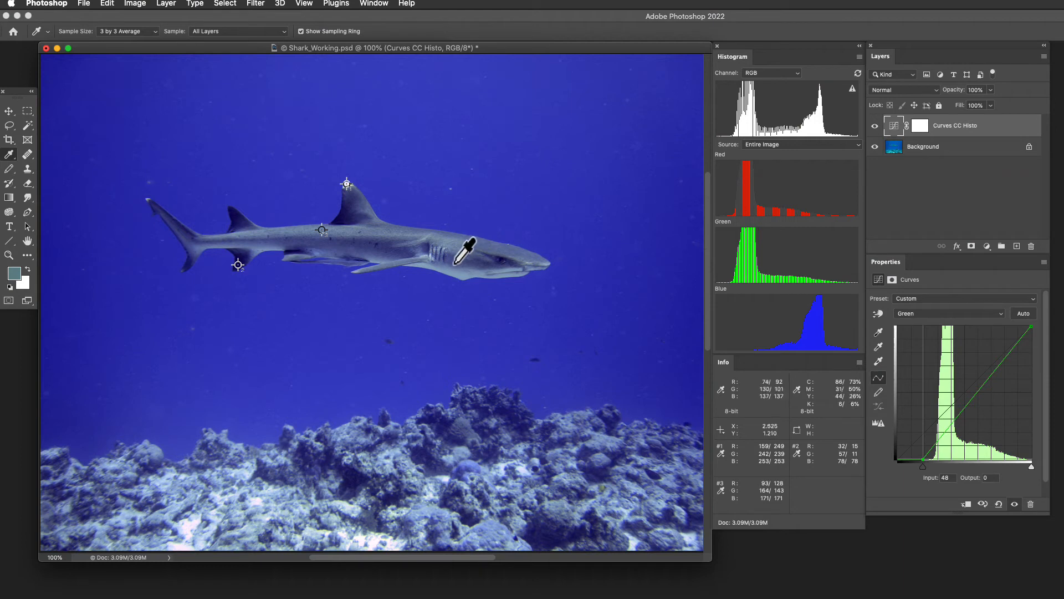
pyautogui.click(875, 125)
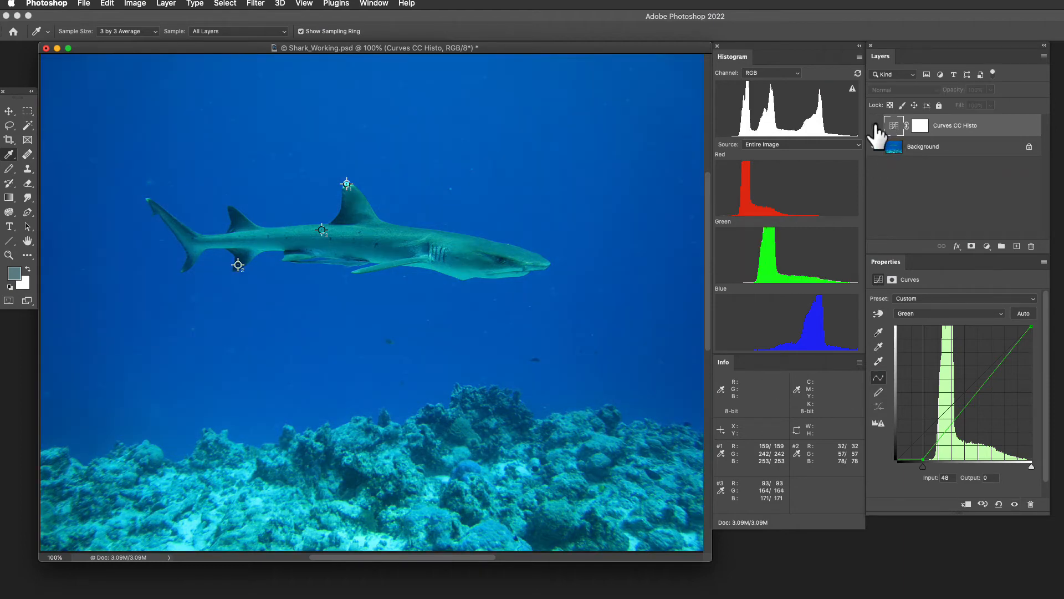
pyautogui.click(875, 126)
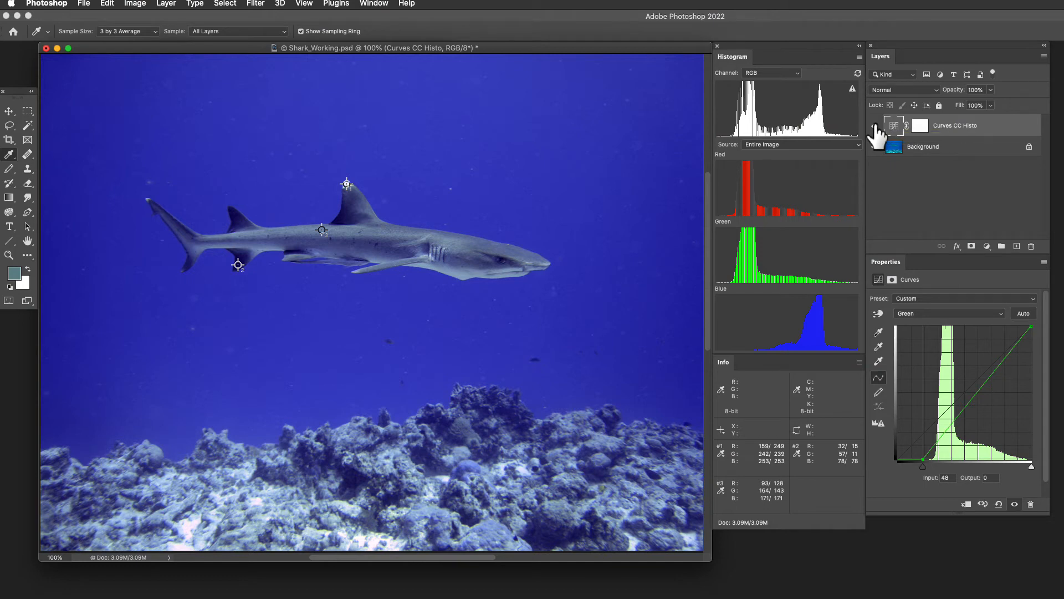
# Step: Set the Blue curve's black point input to 75 on the Curves CC Histo layer
pyautogui.hotkey('alt', '5')
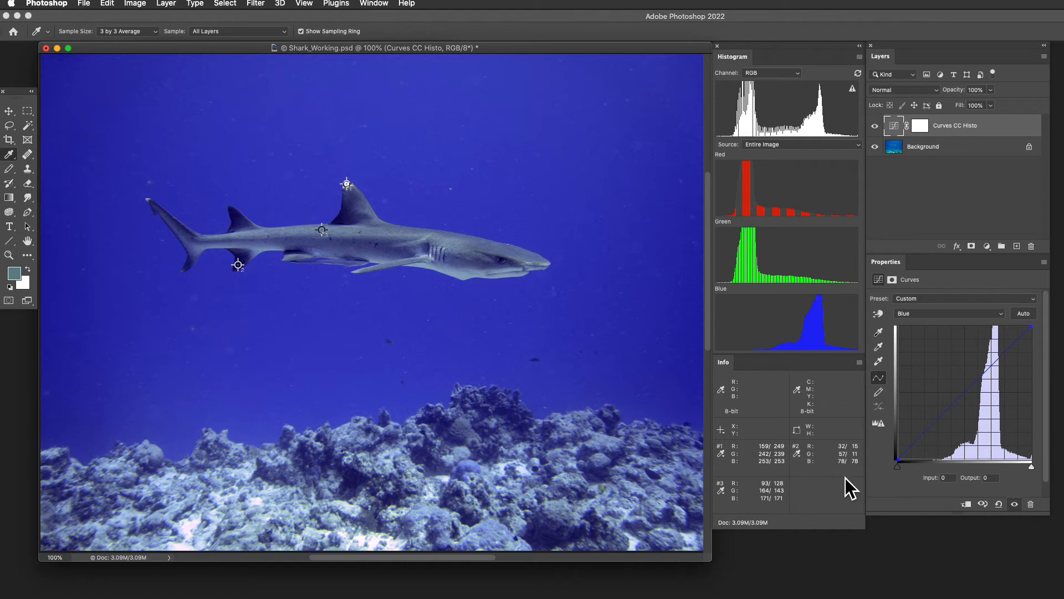
pyautogui.moveTo(898, 472); pyautogui.dragTo(935, 477)
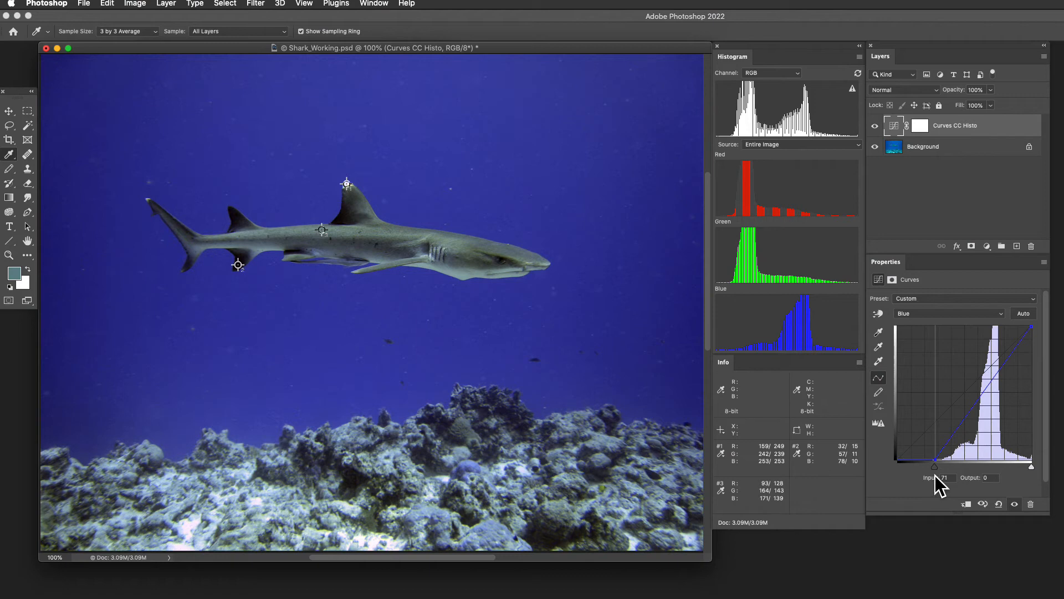
pyautogui.moveTo(936, 475); pyautogui.dragTo(937, 475)
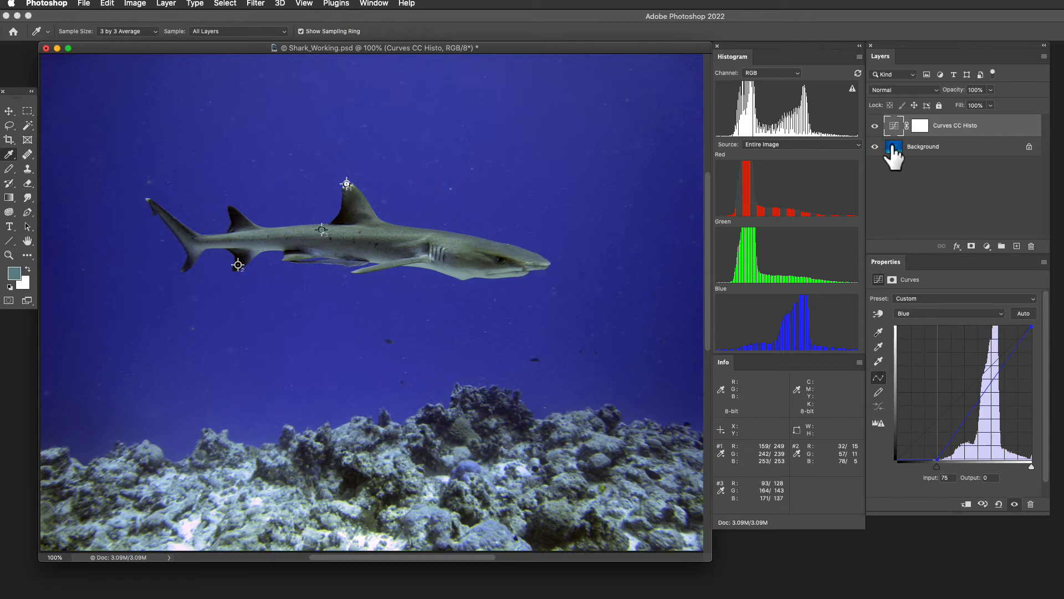
# Step: Compare the original photo with the corrected version by hiding and showing the Curves CC Histo layer
pyautogui.click(875, 126)
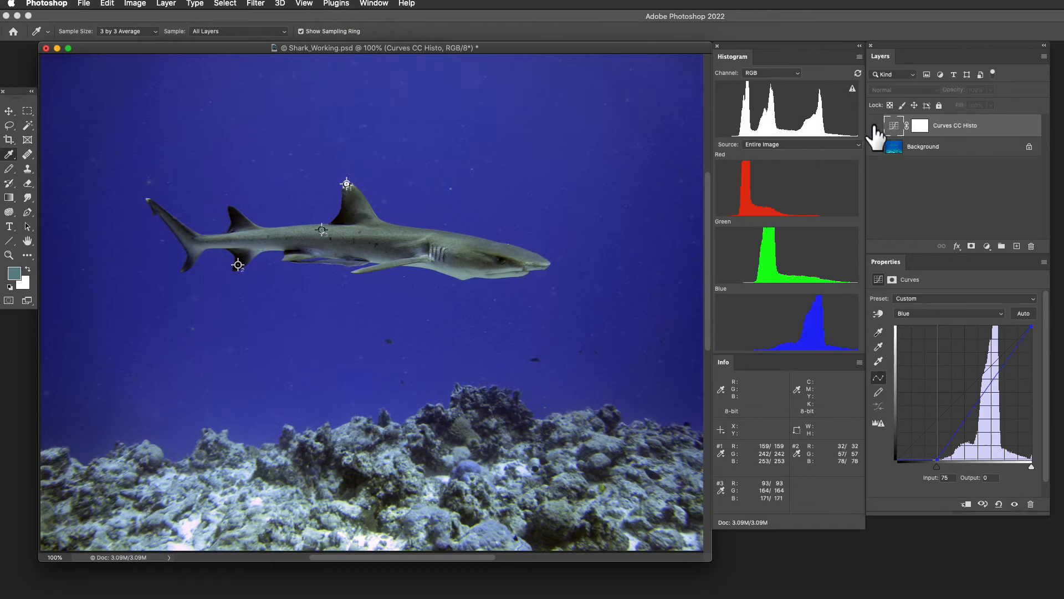
pyautogui.click(876, 126)
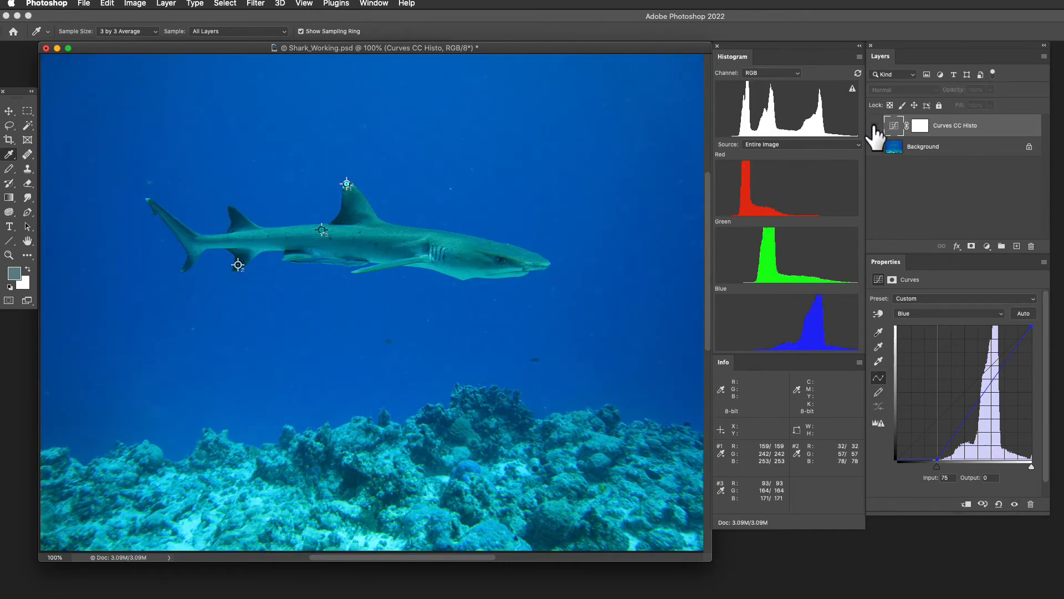
pyautogui.click(876, 126)
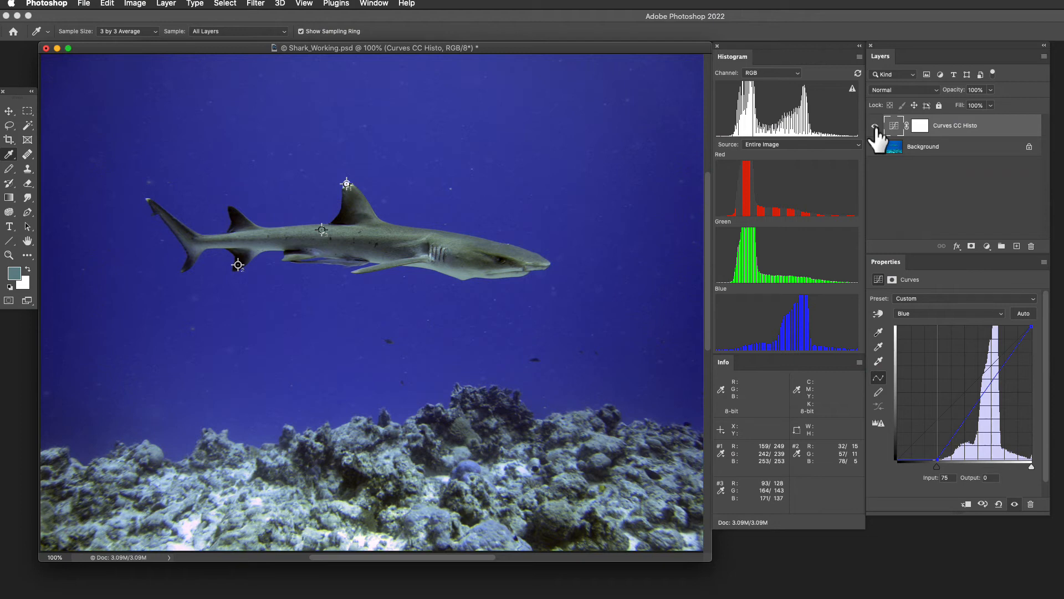
pyautogui.click(874, 126)
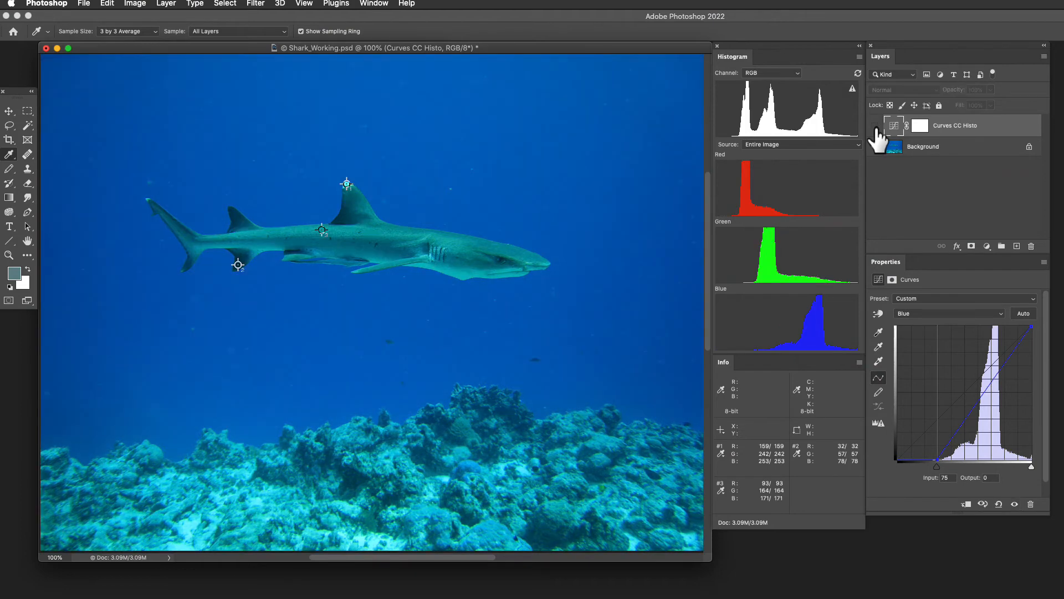
pyautogui.click(875, 126)
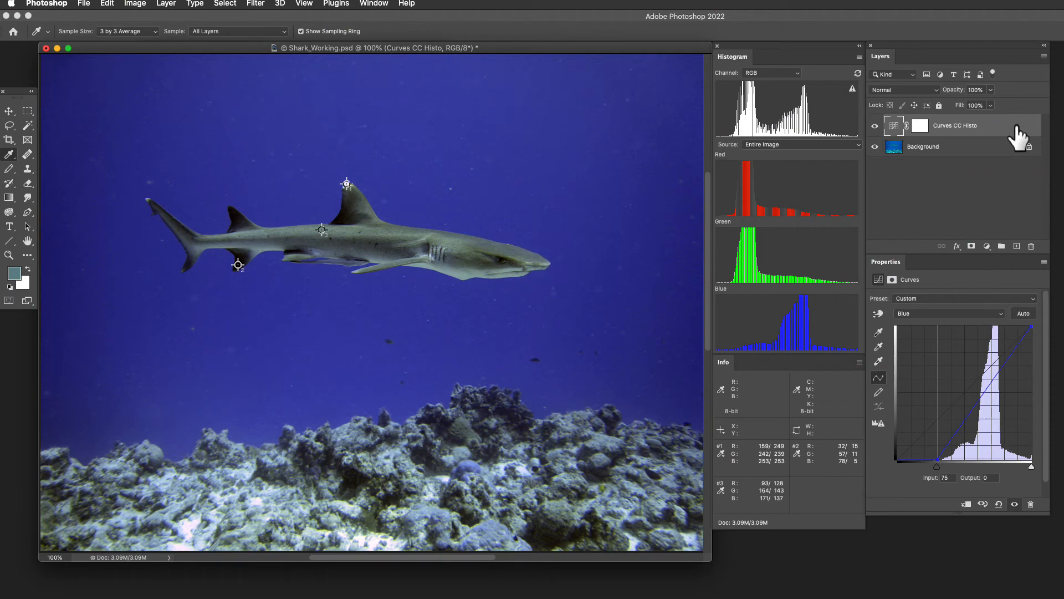
# Step: Duplicate the Curves CC Histo layer as "Curves CC Histo + RGB" and hide the original Curves layer
pyautogui.moveTo(1018, 126); pyautogui.dragTo(1009, 125)
pyautogui.rightClick(1007, 125)
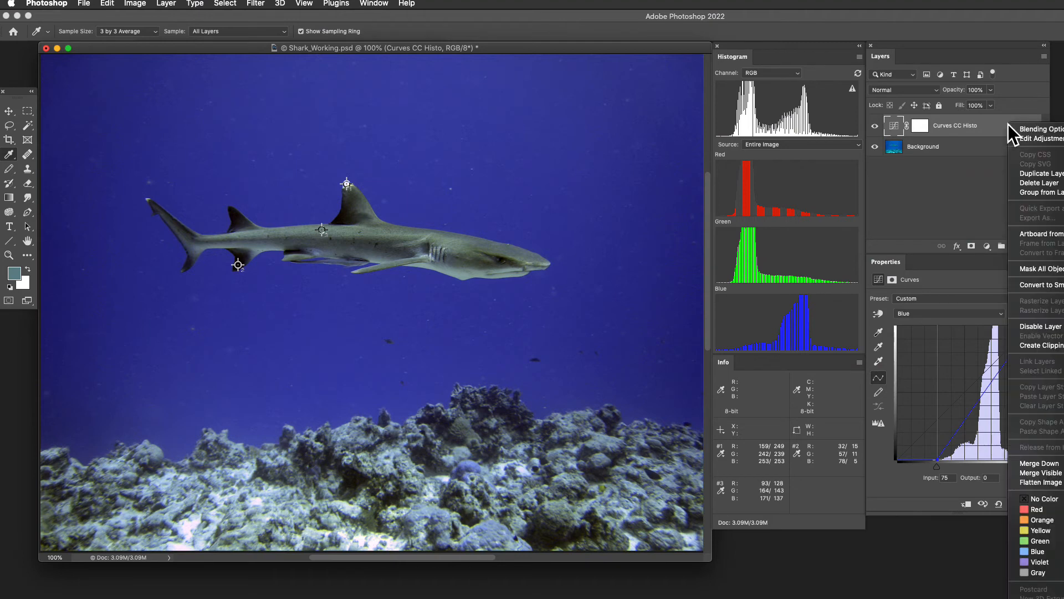
pyautogui.click(1033, 172)
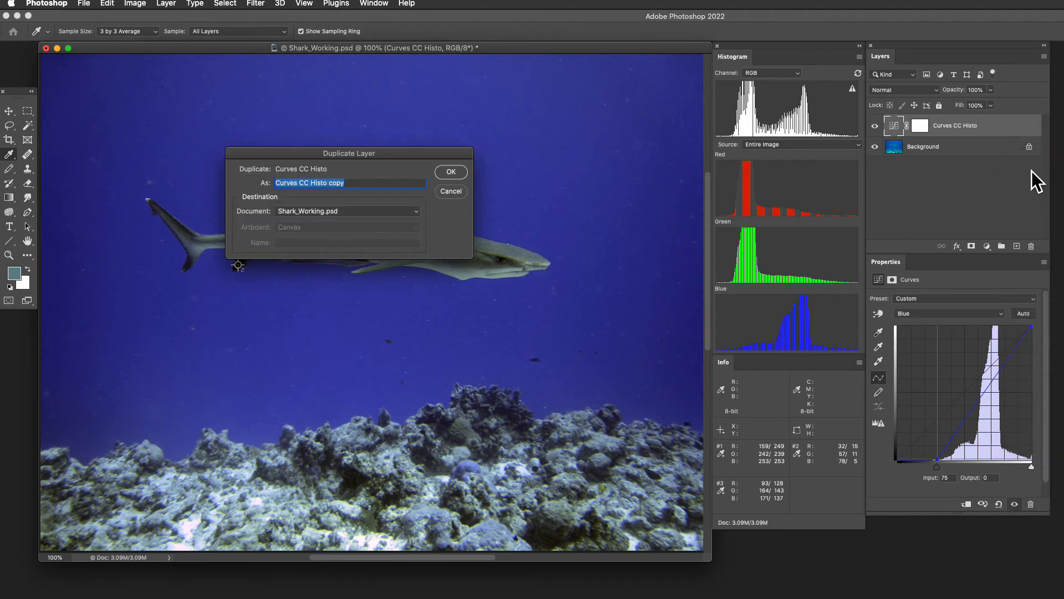
pyautogui.press('Right')
pyautogui.press('BackSpace')
pyautogui.press('BackSpace')
pyautogui.press('BackSpace')
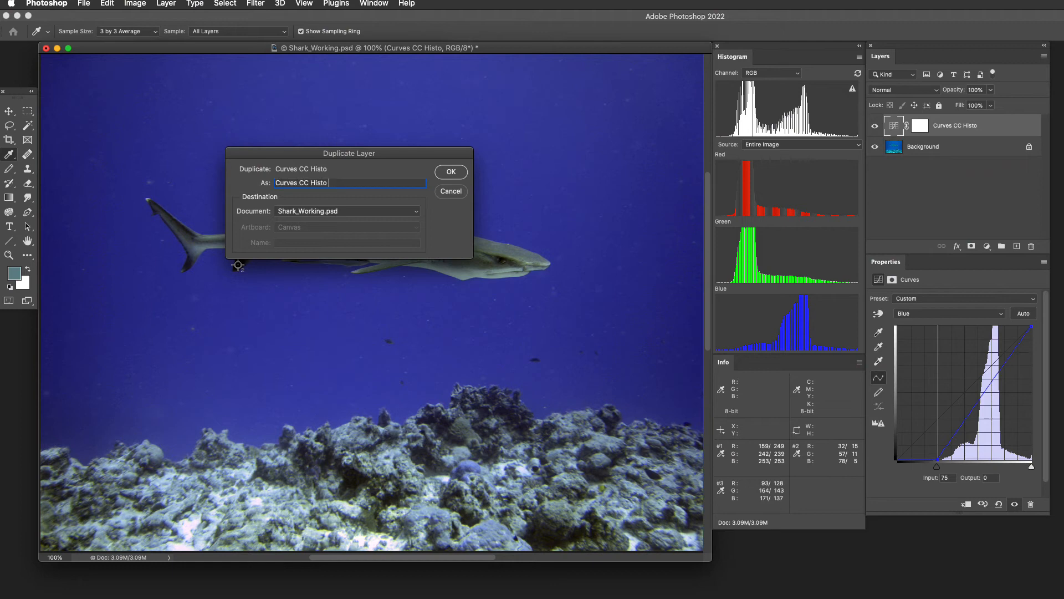
pyautogui.write('+ RGB')
pyautogui.press('Return')
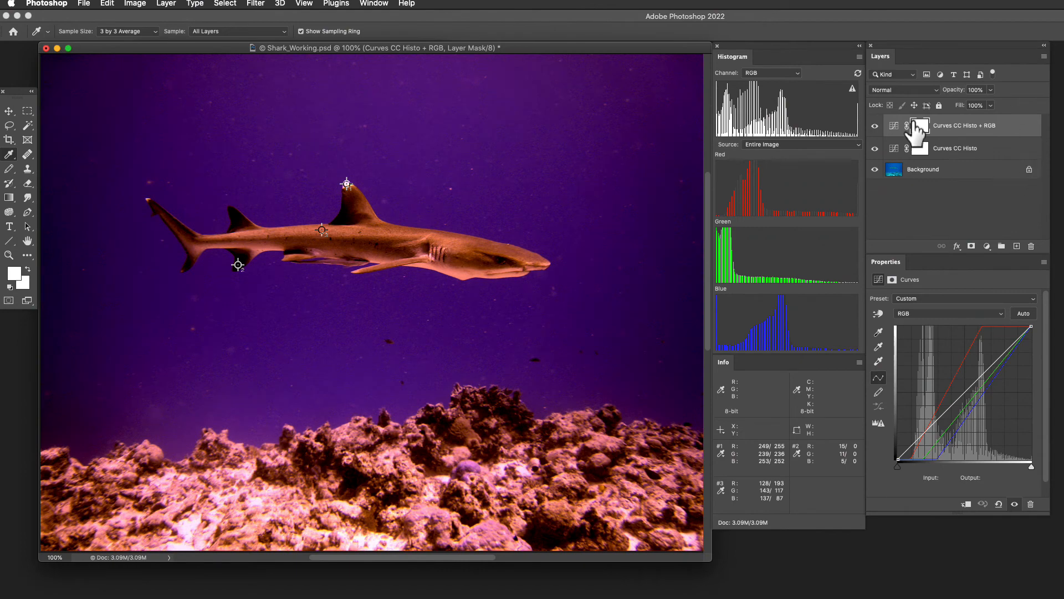
pyautogui.click(874, 149)
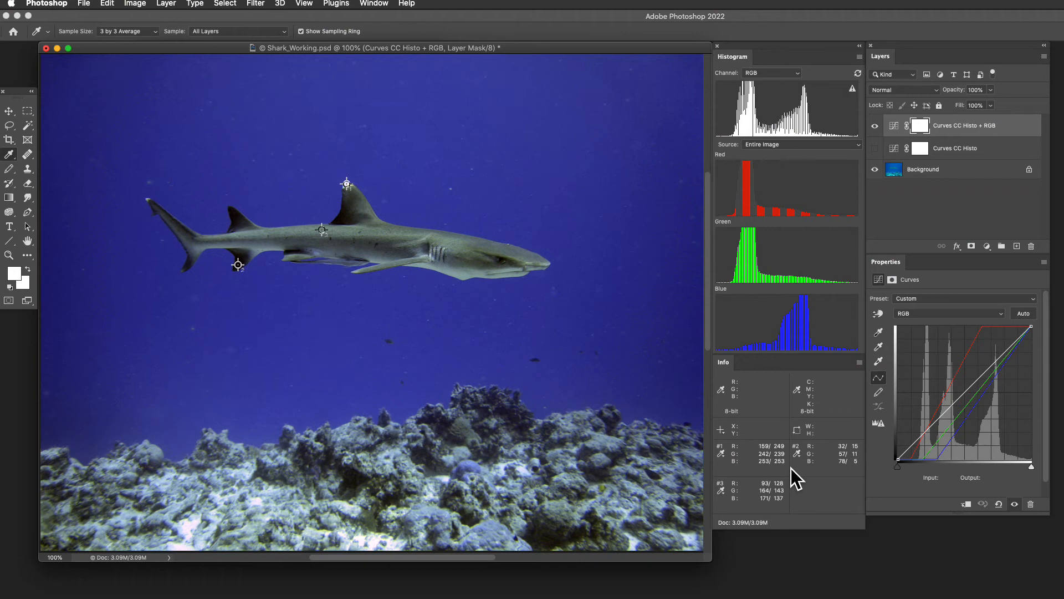
# Step: Fine-tune the Red curve's white point input to 164 on the Curves CC Histo + RGB layer
pyautogui.hotkey('alt', '3')
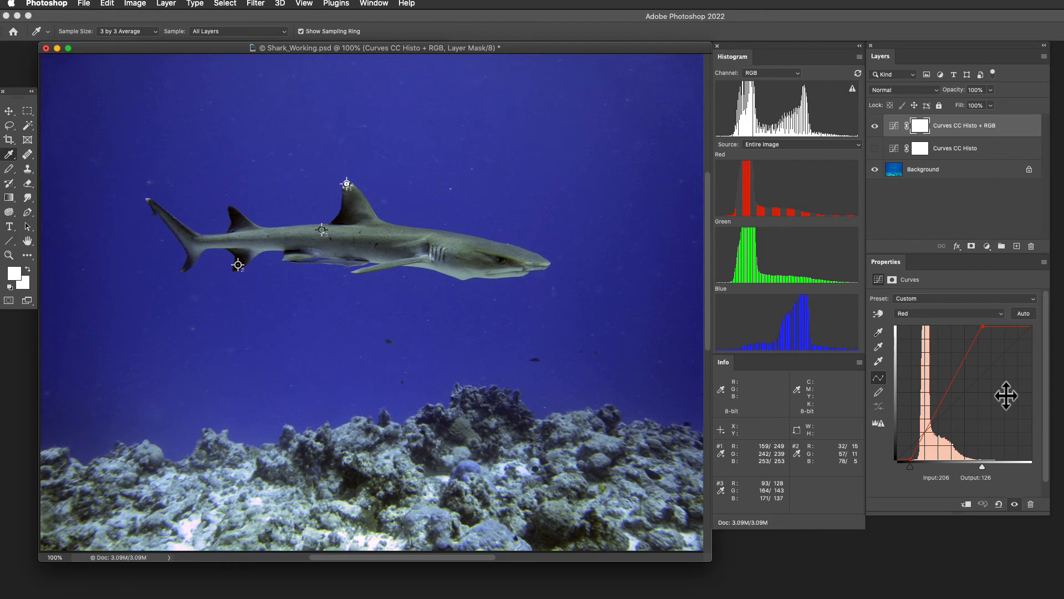
pyautogui.press('-')
pyautogui.press('+')
pyautogui.press('Right')
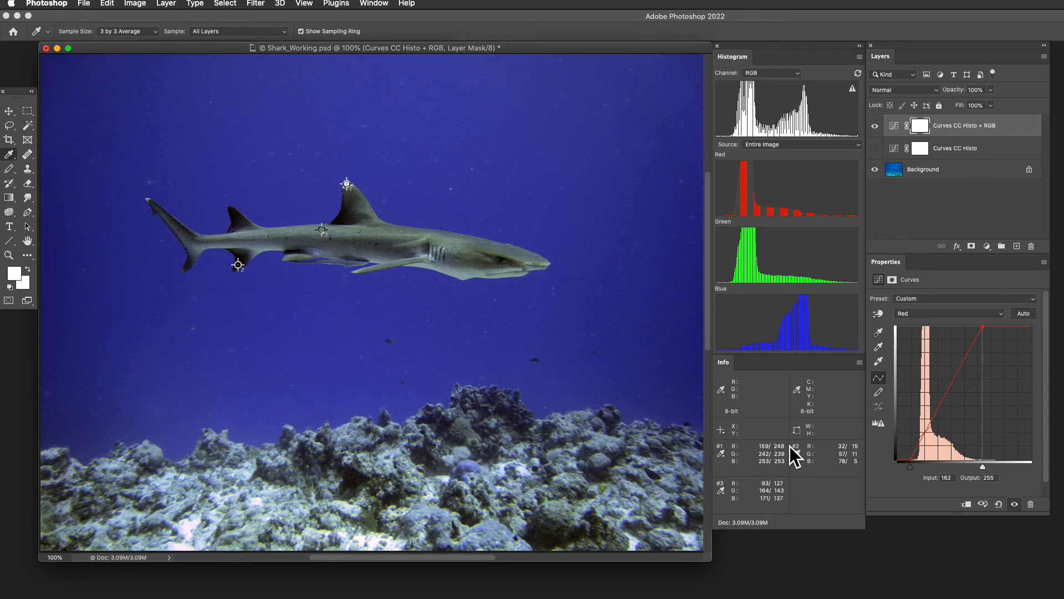
pyautogui.press('Right')
pyautogui.press('Right')
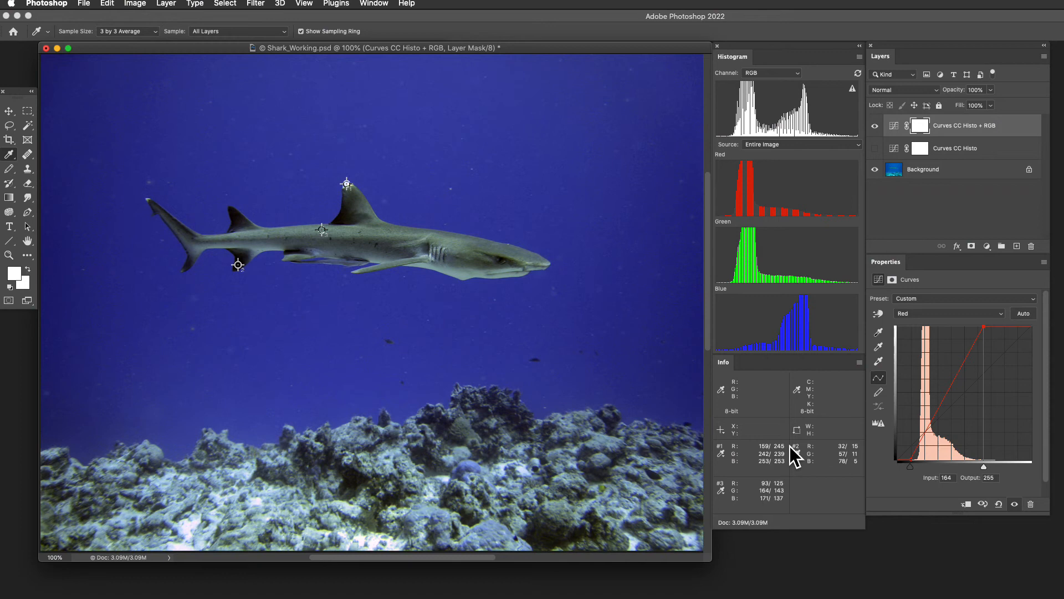
# Step: Fine-tune the Green curve's white point input to 250 on the Curves CC Histo + RGB layer
pyautogui.hotkey('alt', '4')
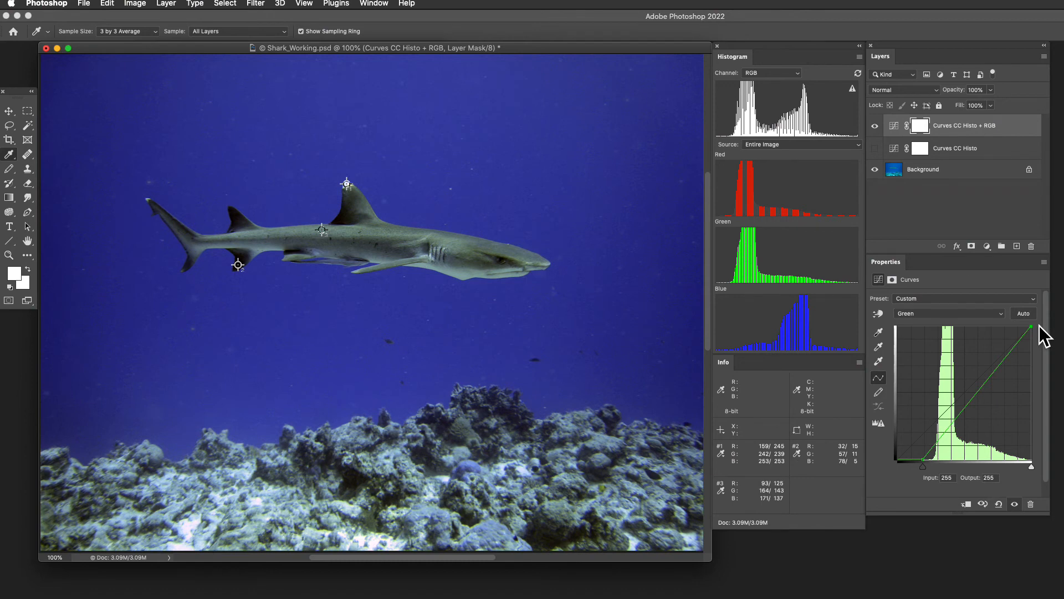
pyautogui.press('Left')
pyautogui.press('Left')
pyautogui.press('Left')
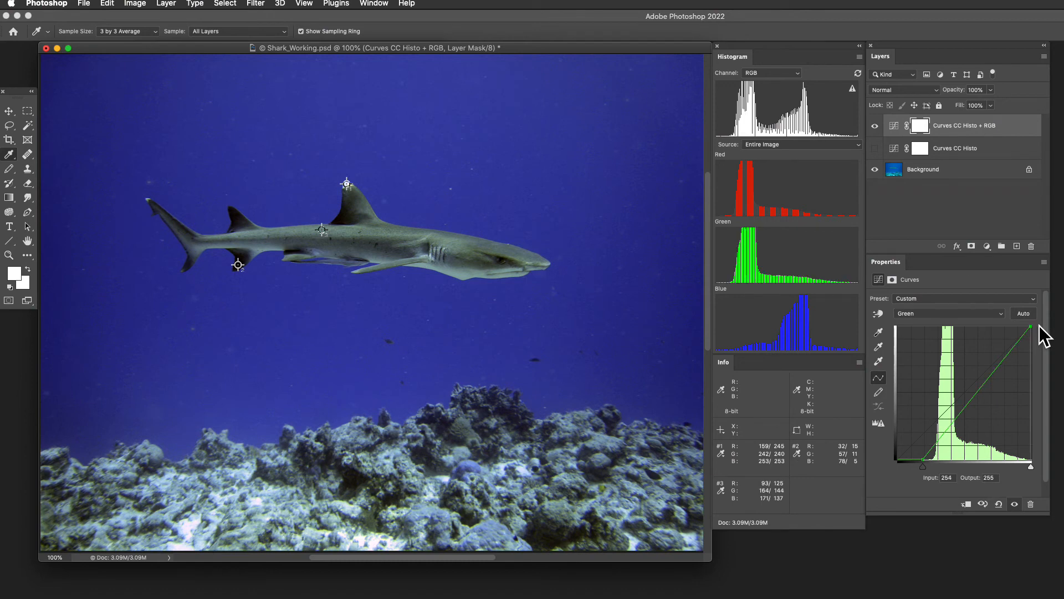
pyautogui.press('Left')
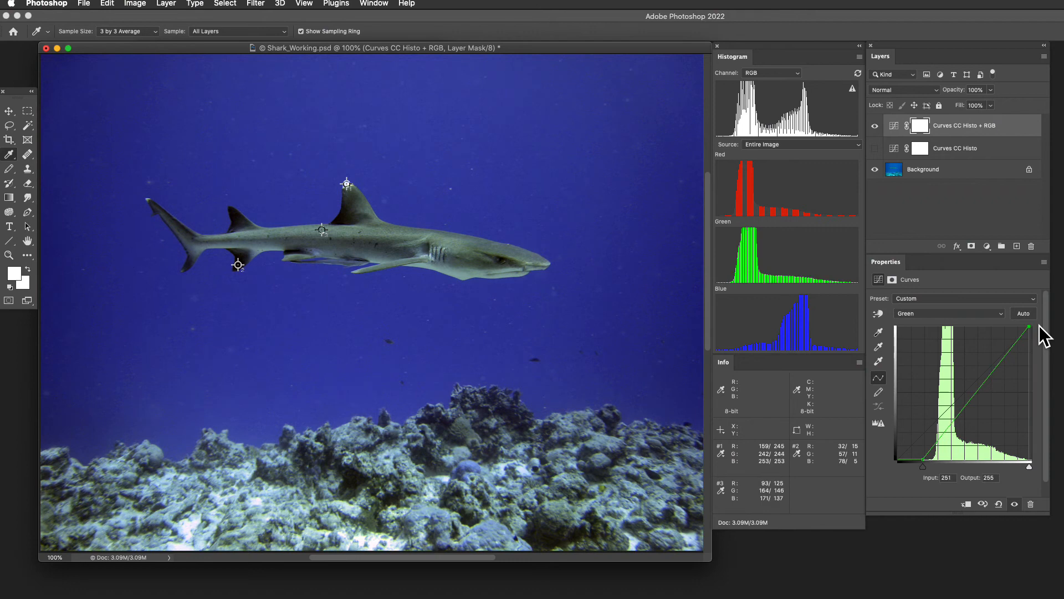
pyautogui.press('Left')
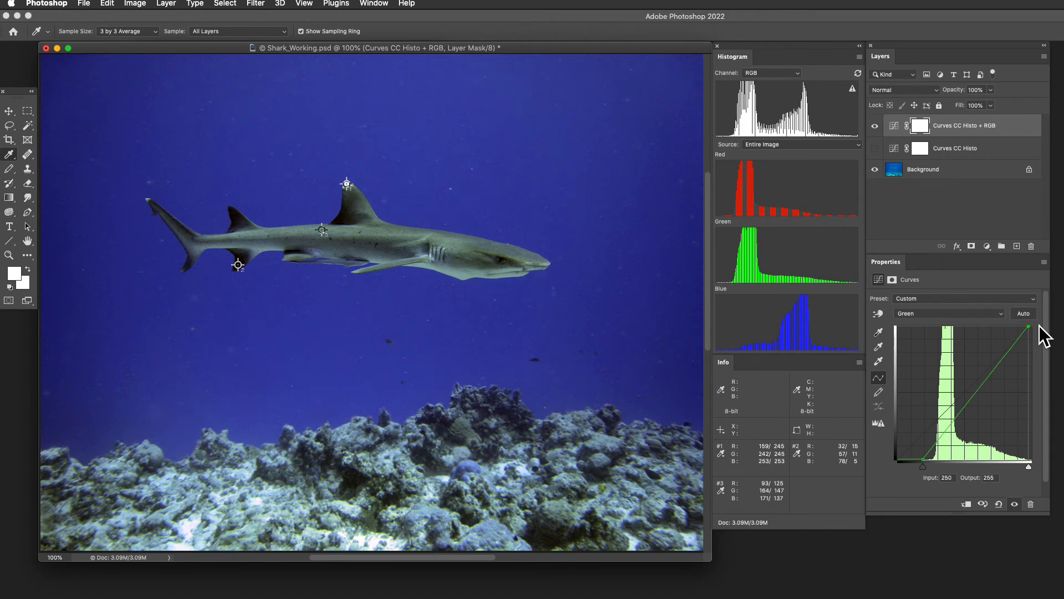
# Step: Fine-tune the Blue curve's white point output to 248 on the Curves CC Histo + RGB layer
pyautogui.hotkey('alt', '5')
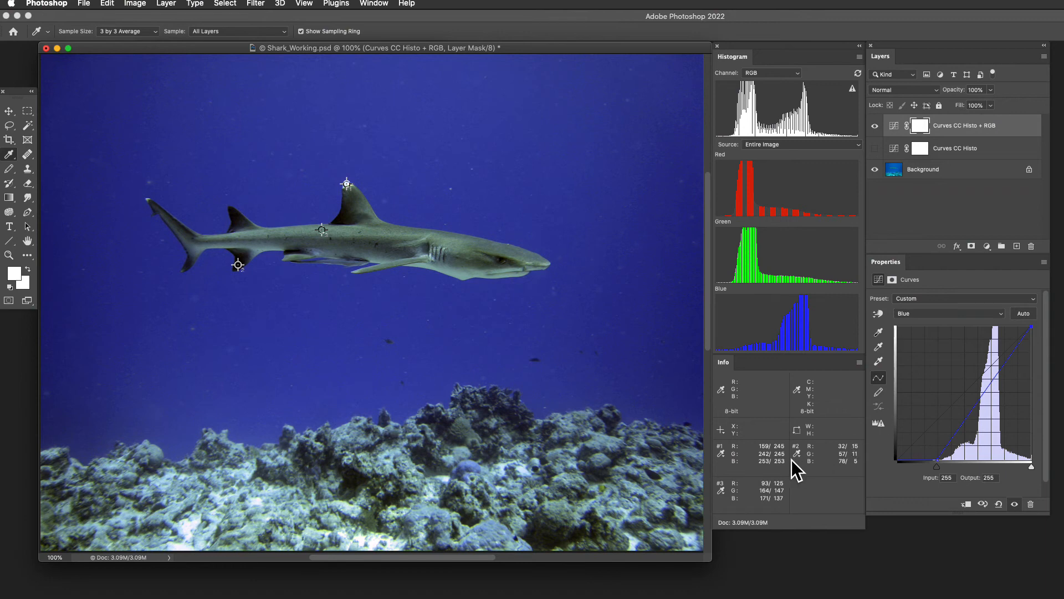
pyautogui.press('Down')
pyautogui.press('Down')
pyautogui.press('Down')
pyautogui.press('Down')
pyautogui.press('Down')
pyautogui.press('Down')
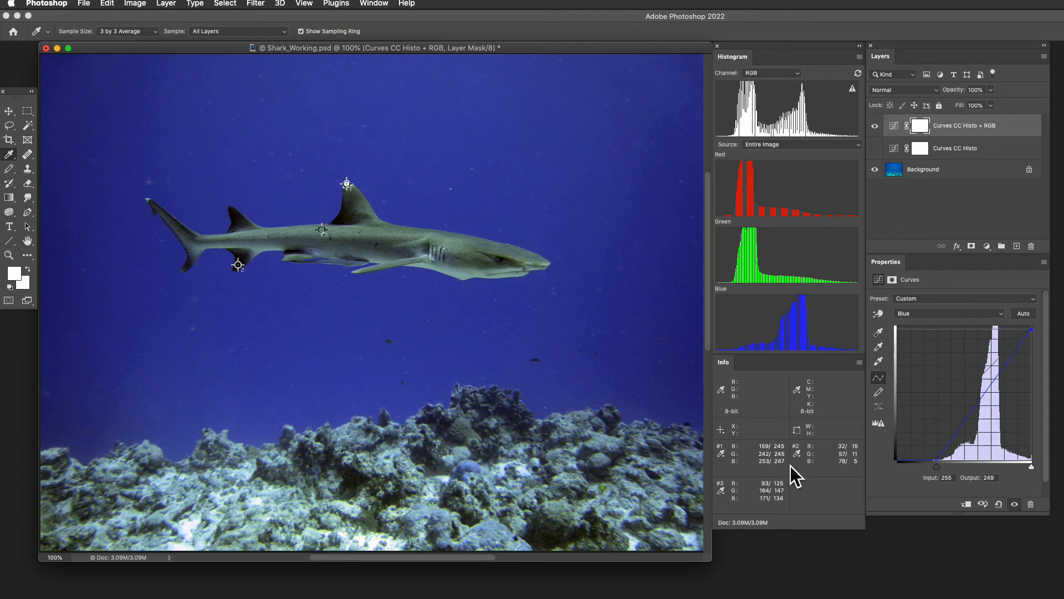
pyautogui.press('Down')
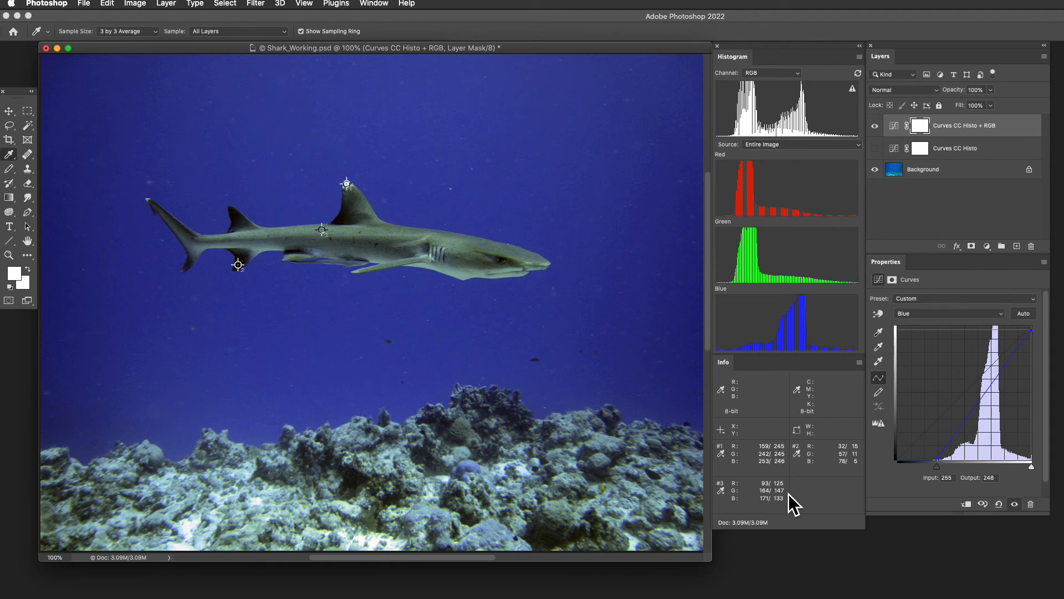
# Step: Add a midtone point to the Red curve from color sampler #3 on the shark's body and set its output to 132
pyautogui.hotkey('alt', '3')
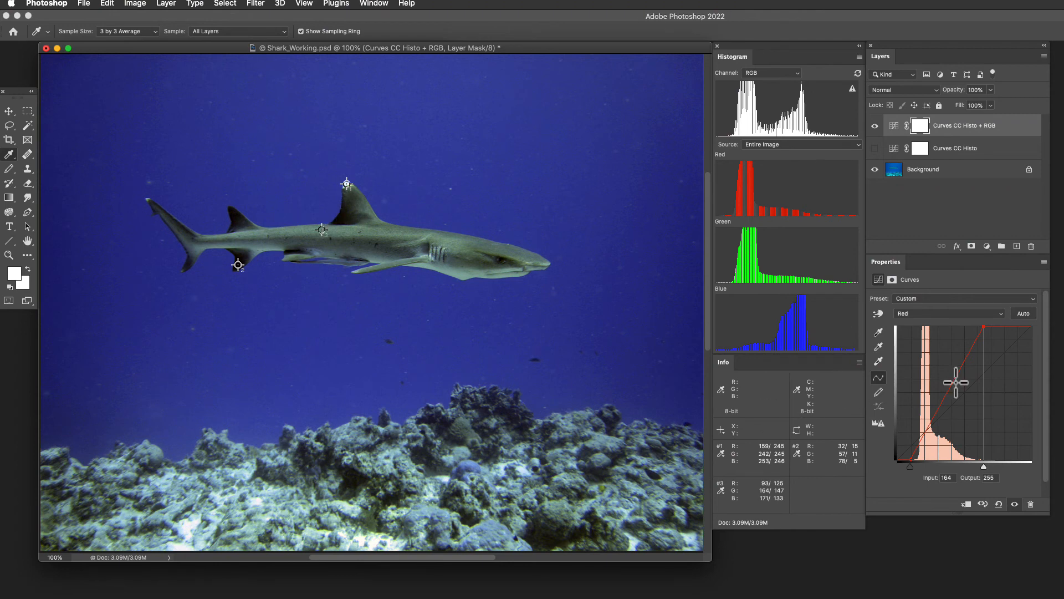
pyautogui.keyDown('shift'); pyautogui.keyDown('super'); pyautogui.click(322, 230); pyautogui.keyUp('super'); pyautogui.keyUp('shift')
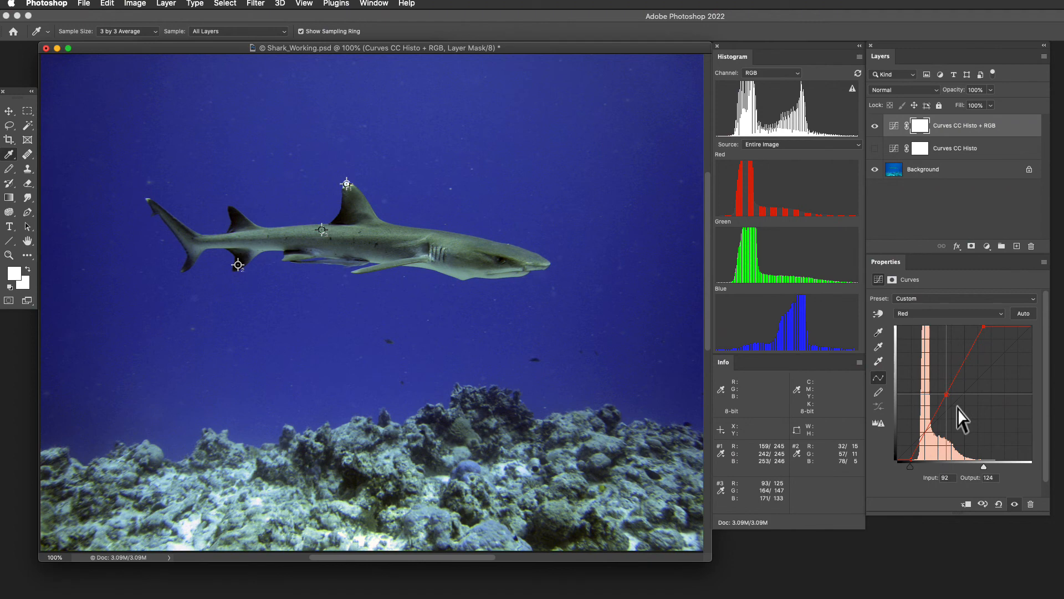
pyautogui.press('+')
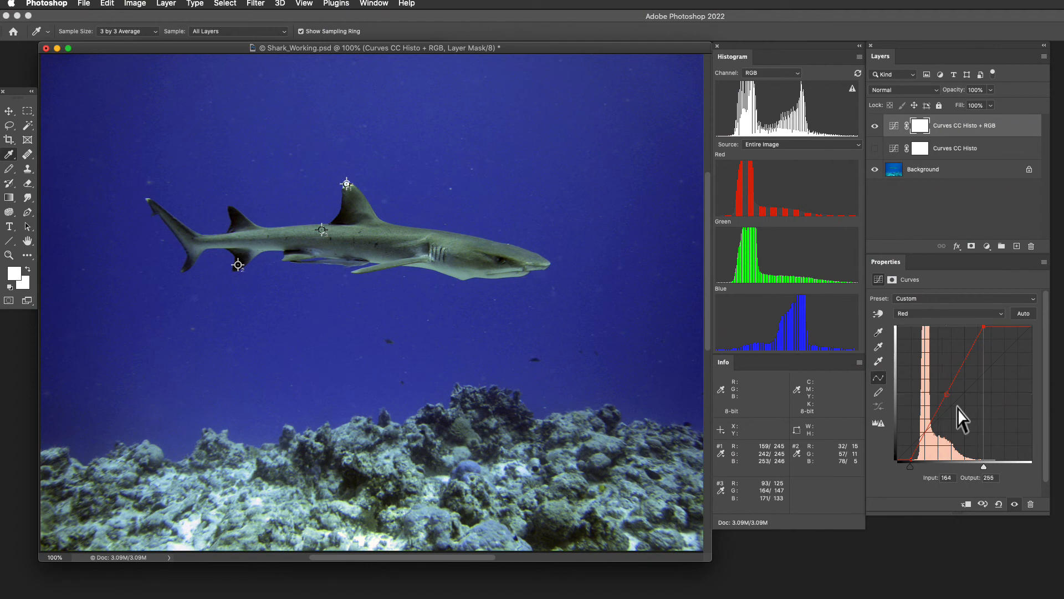
pyautogui.press('+')
pyautogui.press('+')
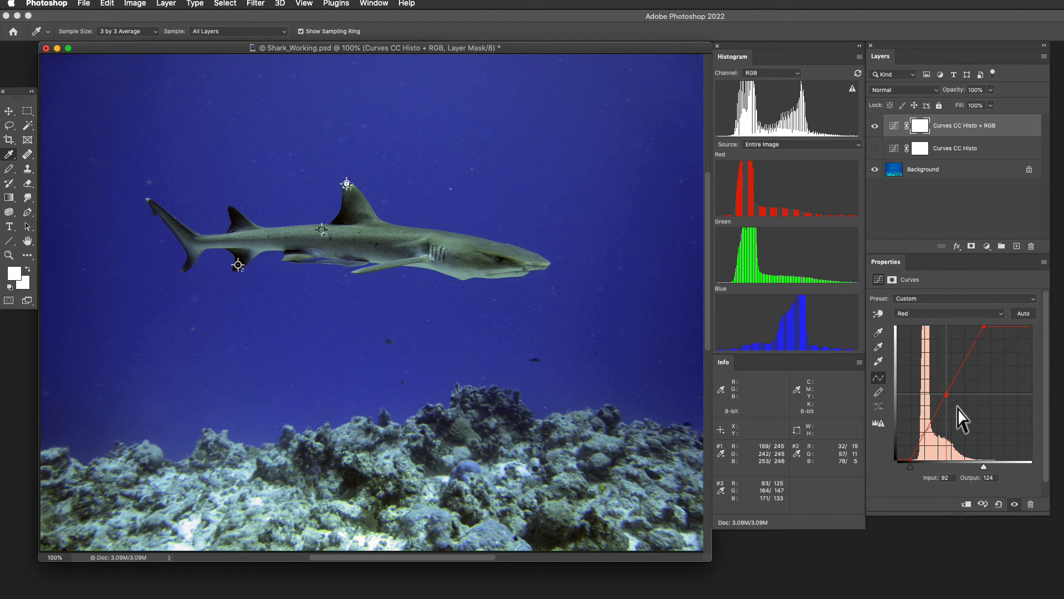
pyautogui.press('Up')
pyautogui.press('Up')
pyautogui.press('Up')
pyautogui.press('Up')
pyautogui.press('Up')
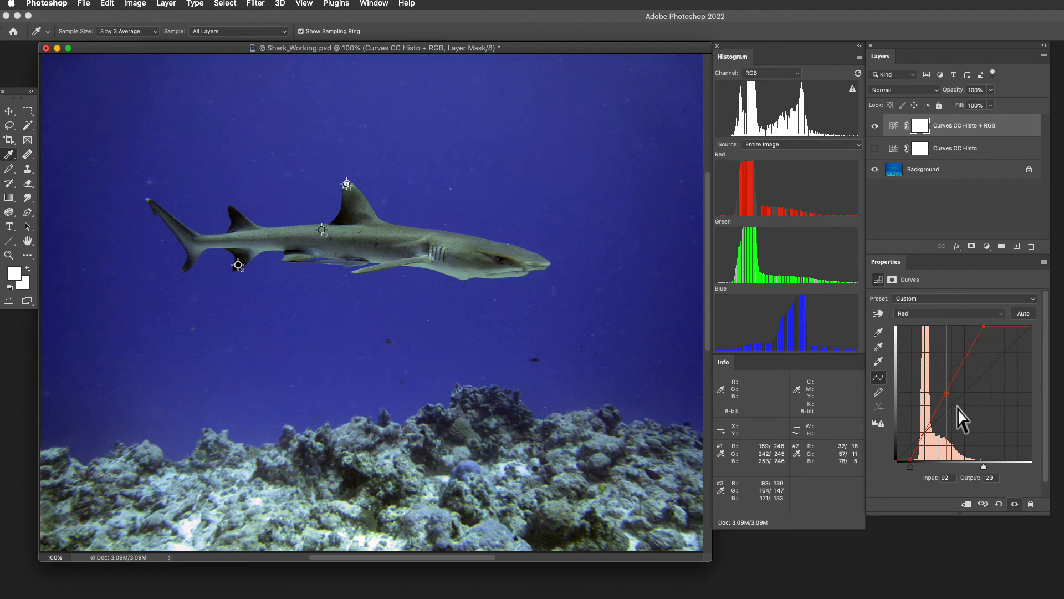
pyautogui.press('Up')
pyautogui.press('Up')
pyautogui.press('Up')
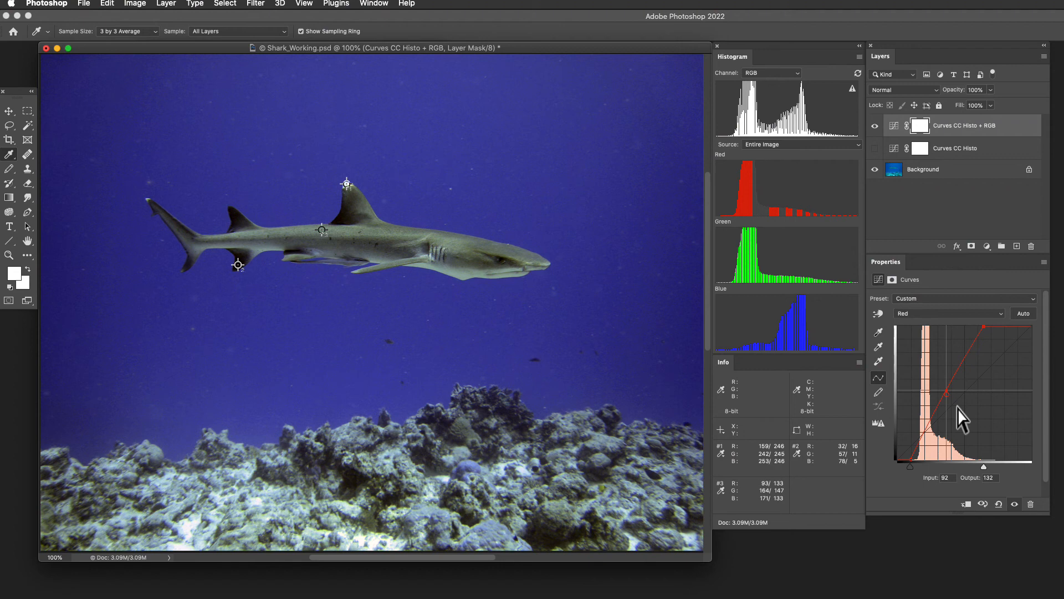
# Step: Add a midtone point to the Green curve from color sampler #3 and set its output to 130
pyautogui.hotkey('alt', '4')
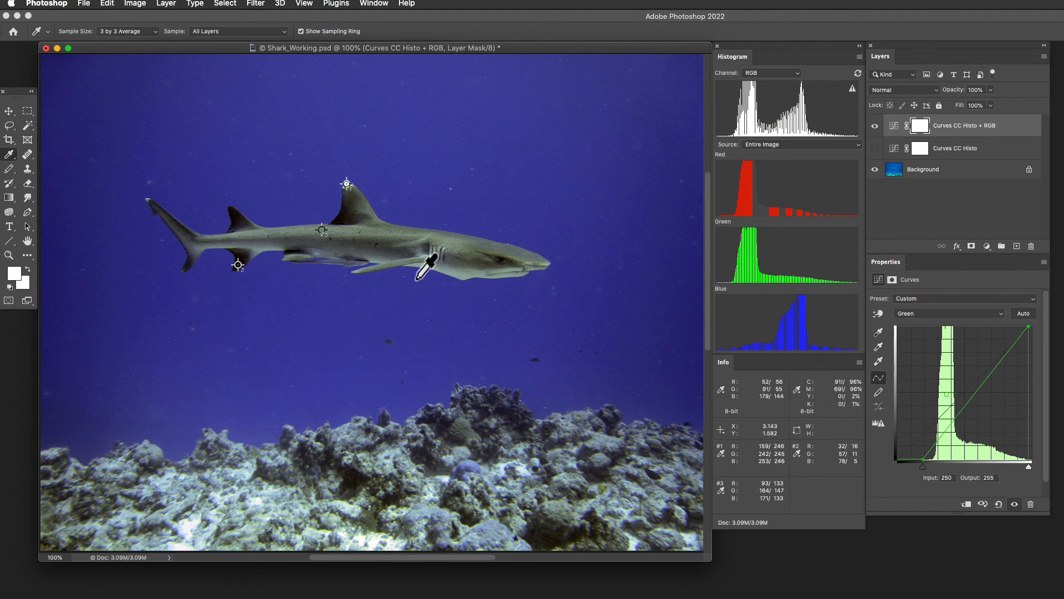
pyautogui.keyDown('super'); pyautogui.click(322, 229); pyautogui.keyUp('super')
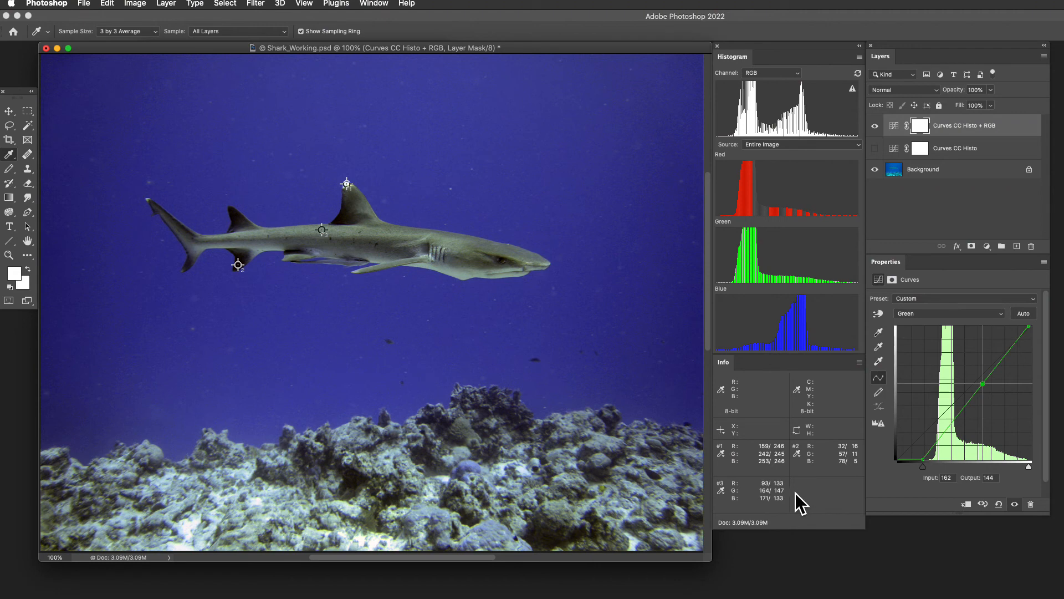
pyautogui.press('Down')
pyautogui.press('Down')
pyautogui.press('Down')
pyautogui.press('Down')
pyautogui.press('Down')
pyautogui.press('Down')
pyautogui.press('Down')
pyautogui.press('Down')
pyautogui.press('Down')
pyautogui.press('Down')
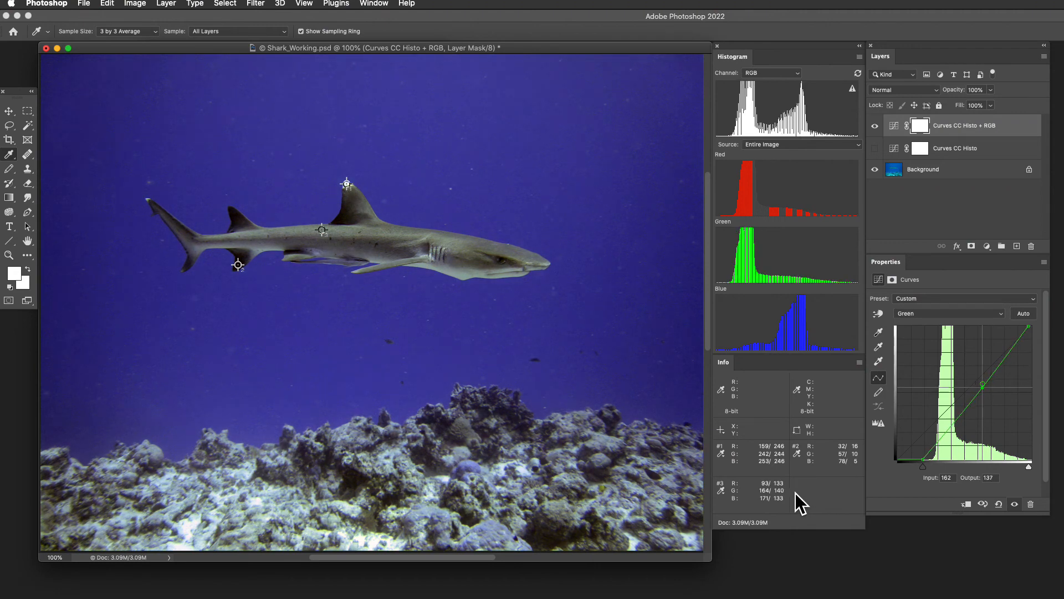
pyautogui.press('Down')
pyautogui.press('Down')
pyautogui.press('Down')
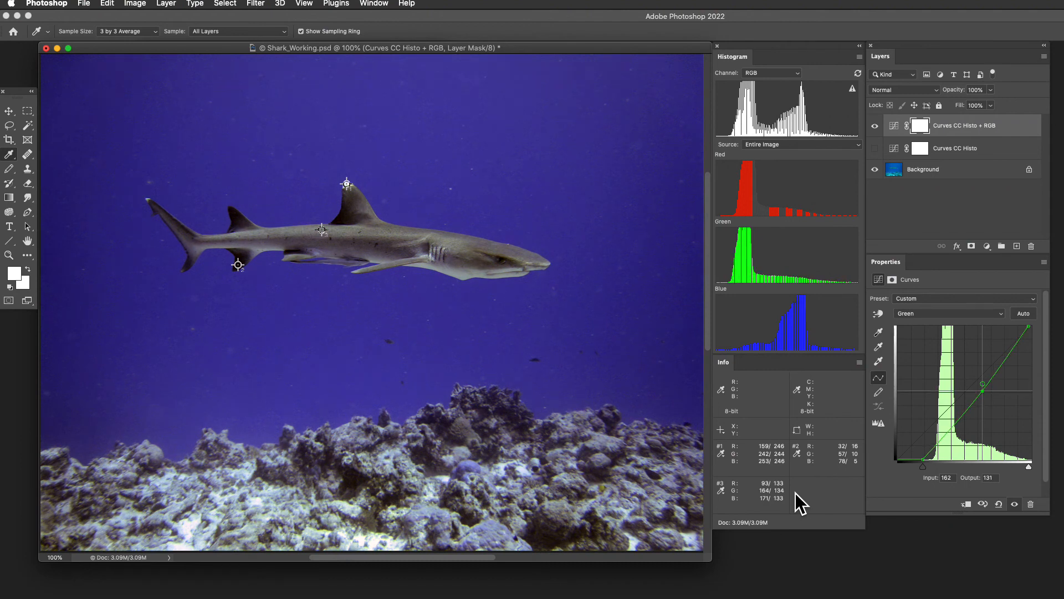
pyautogui.press('Down')
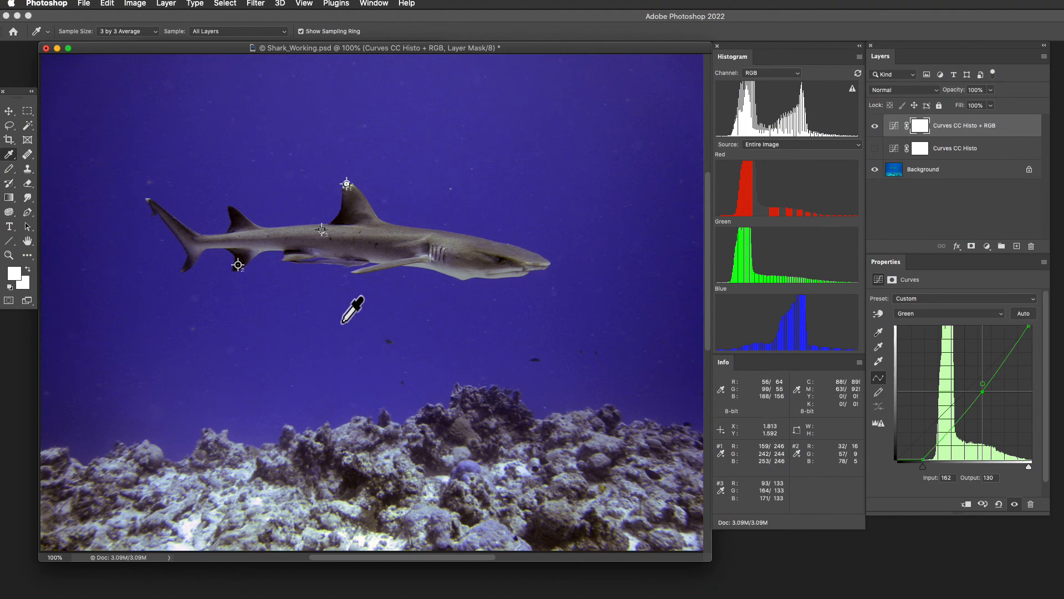
# Step: Compare the shark's color cast by raising the Green midtone point's output to 143 and returning it to 130
pyautogui.press('Up')
pyautogui.press('Up')
pyautogui.press('Up')
pyautogui.press('Up')
pyautogui.press('Up')
pyautogui.press('Up')
pyautogui.press('Up')
pyautogui.press('Up')
pyautogui.press('Up')
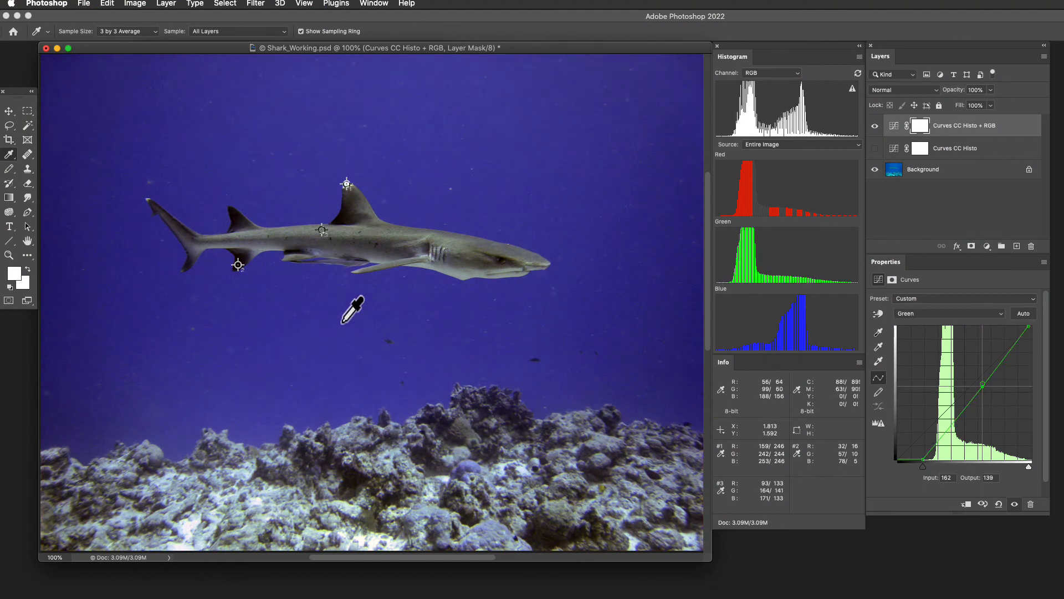
pyautogui.press('Up')
pyautogui.press('Up')
pyautogui.press('Up')
pyautogui.press('Up')
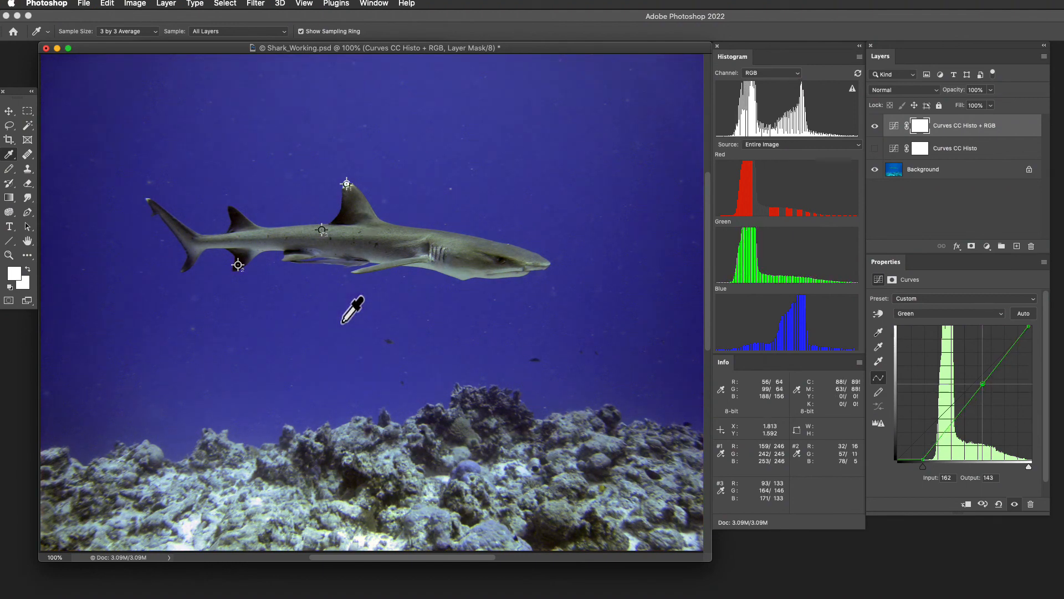
pyautogui.press('Down')
pyautogui.press('Down')
pyautogui.press('Down')
pyautogui.press('Down')
pyautogui.press('Down')
pyautogui.press('Down')
pyautogui.press('Down')
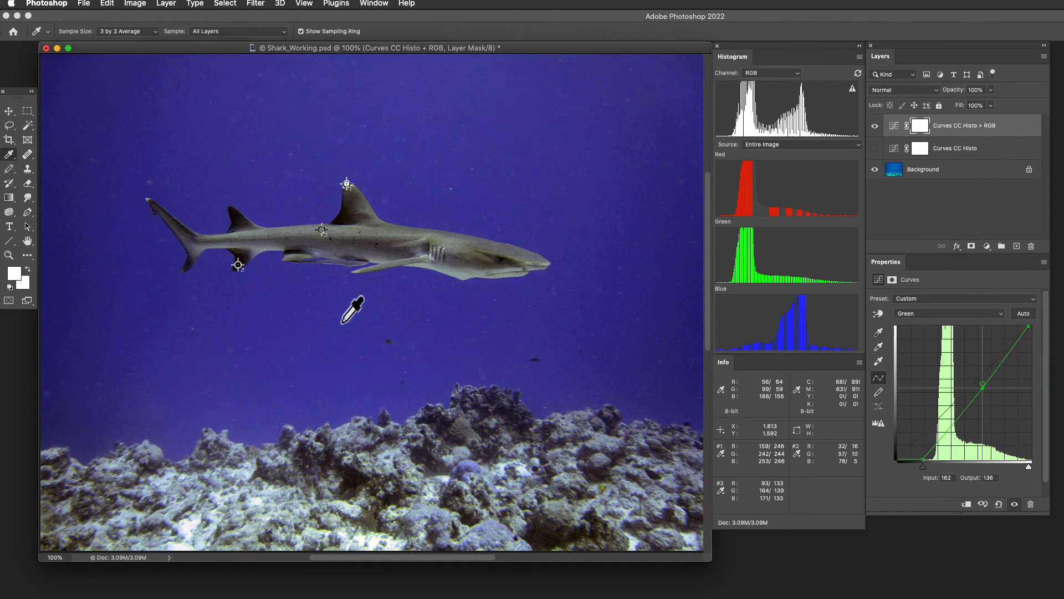
pyautogui.press('Down')
pyautogui.press('Down')
pyautogui.press('Down')
pyautogui.press('Down')
pyautogui.press('Down')
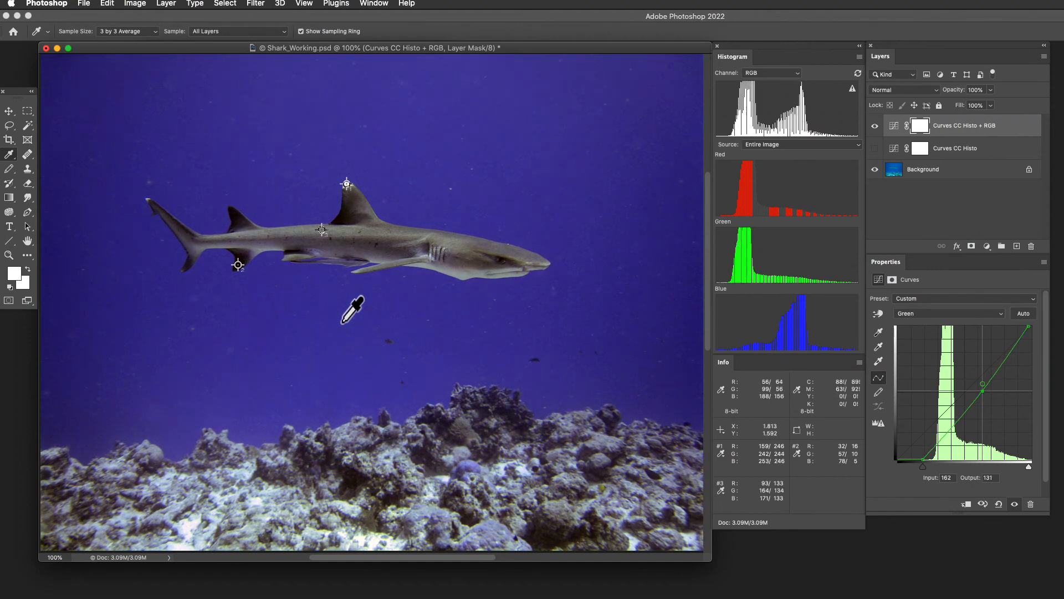
pyautogui.press('Down')
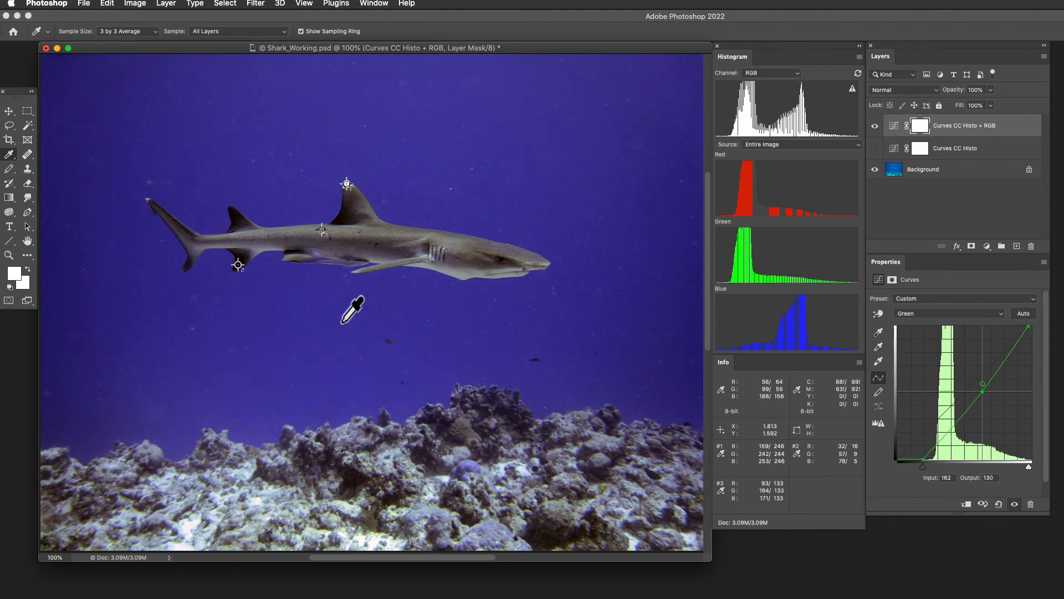
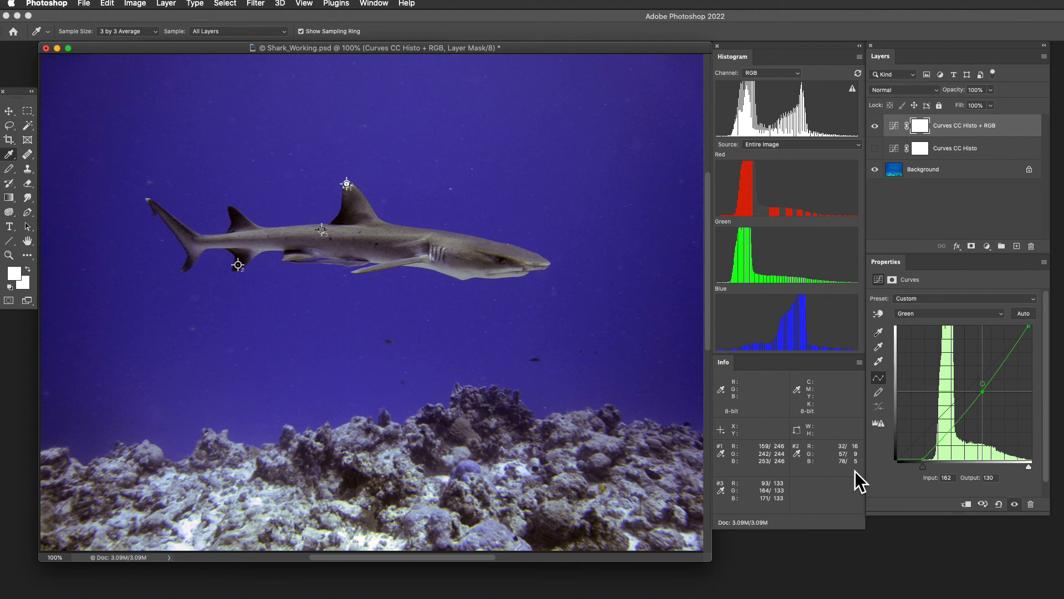
# Step: Fine-tune the Red curve's black point input to 30 to adjust the shadow value at color sampler #2
pyautogui.hotkey('alt', '3')
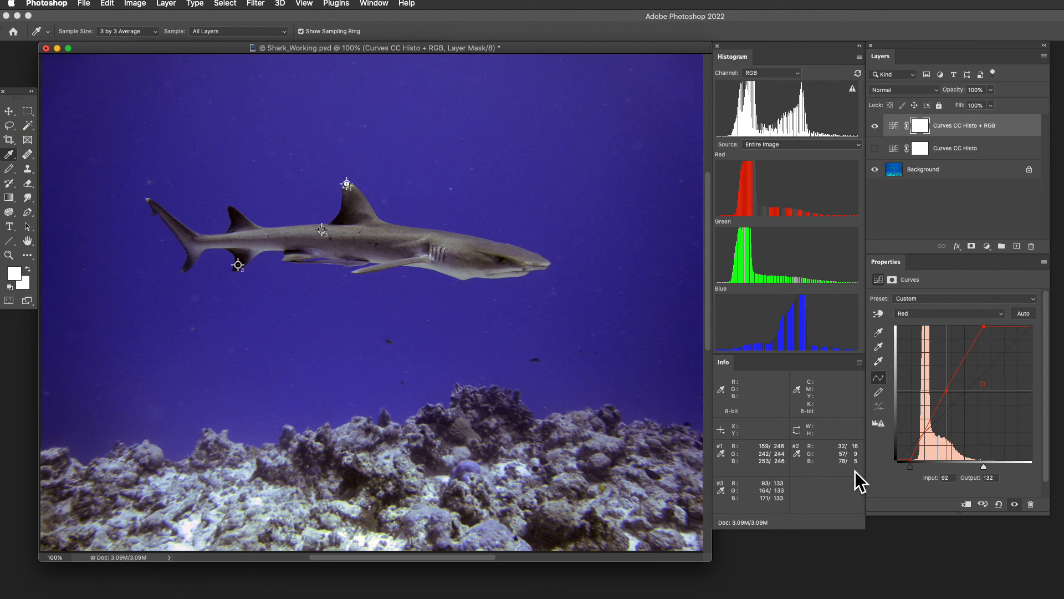
pyautogui.press('+')
pyautogui.press('+')
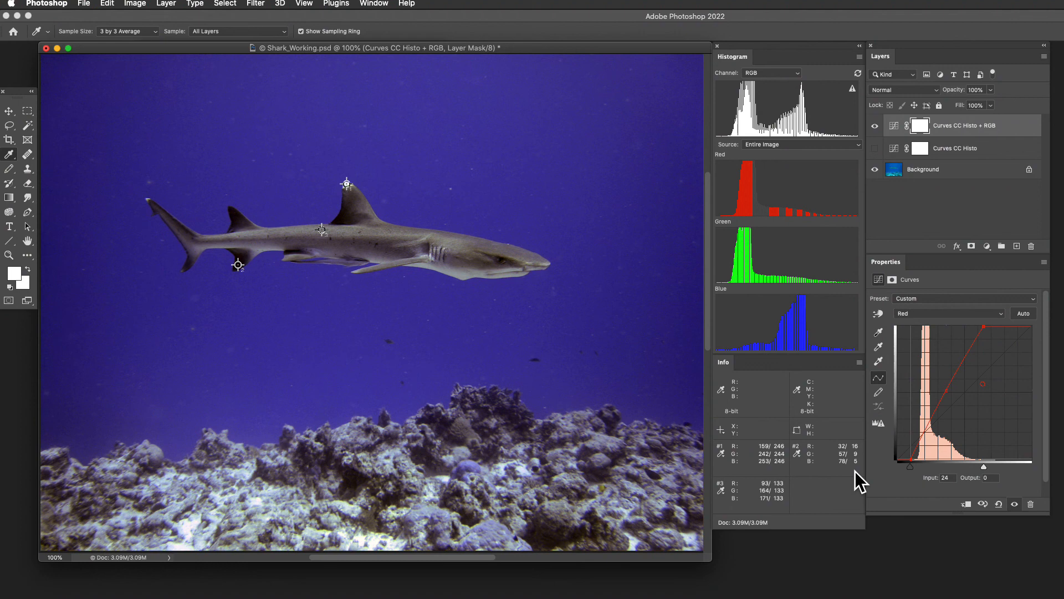
pyautogui.press('Left')
pyautogui.press('Left')
pyautogui.press('Left')
pyautogui.press('Left')
pyautogui.press('Left')
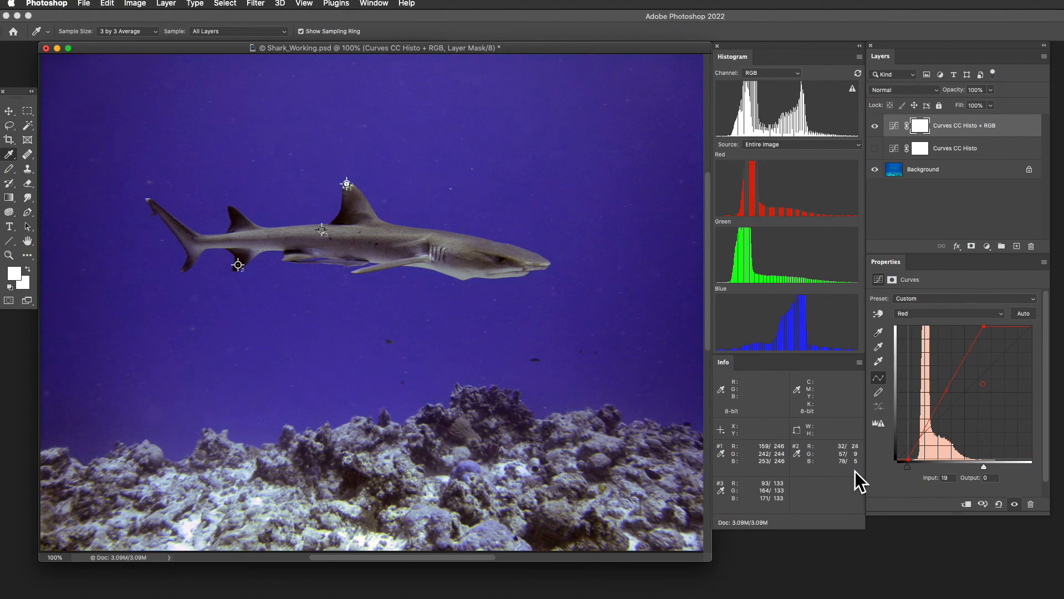
pyautogui.press('Right')
pyautogui.press('Right')
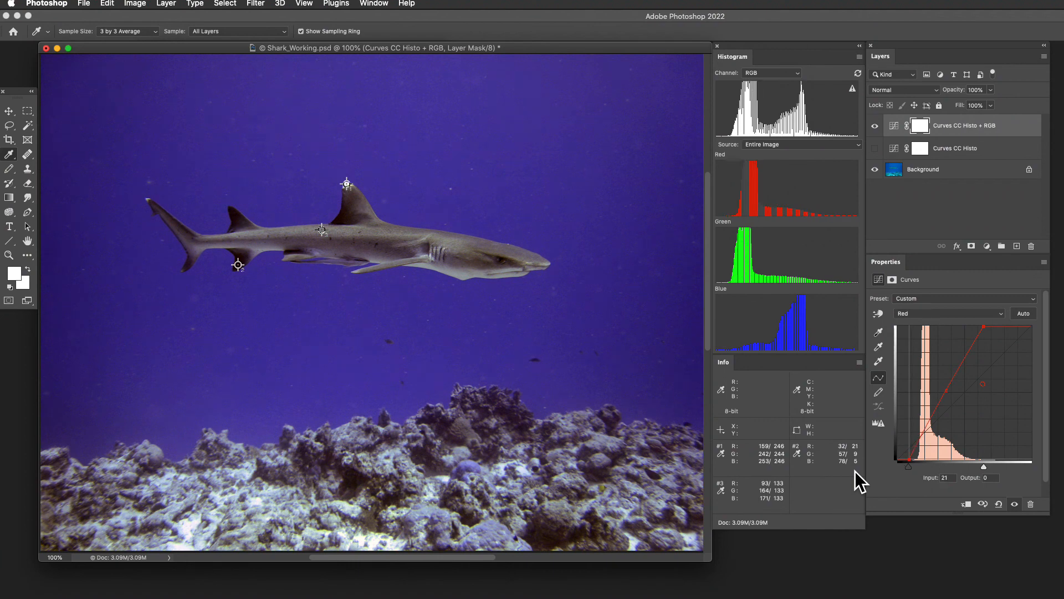
pyautogui.press('Right')
pyautogui.press('Right')
pyautogui.press('Right')
pyautogui.press('Right')
pyautogui.press('Right')
pyautogui.press('Right')
pyautogui.press('Right')
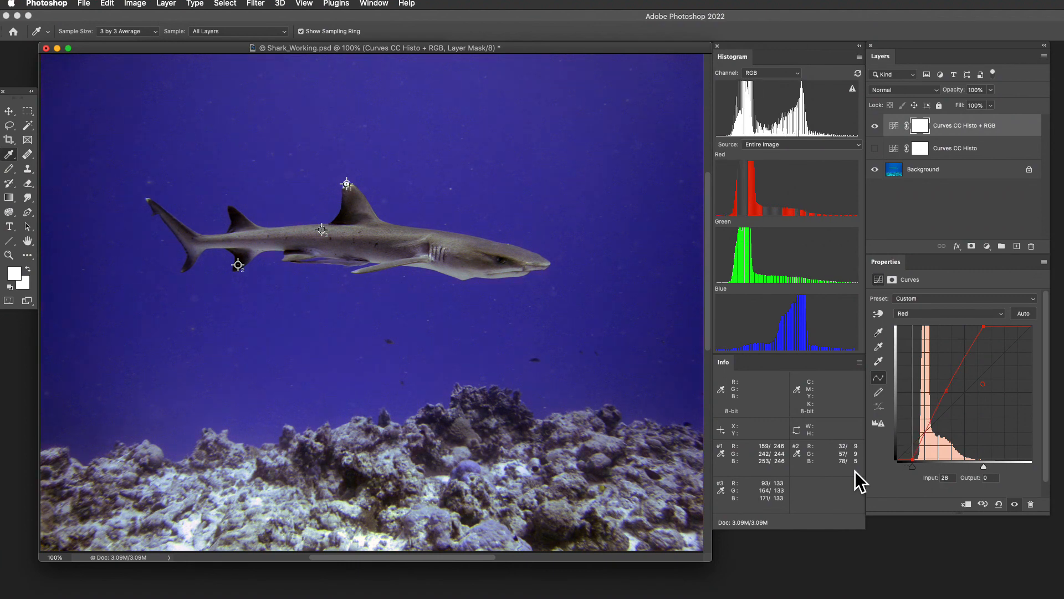
pyautogui.press('Left')
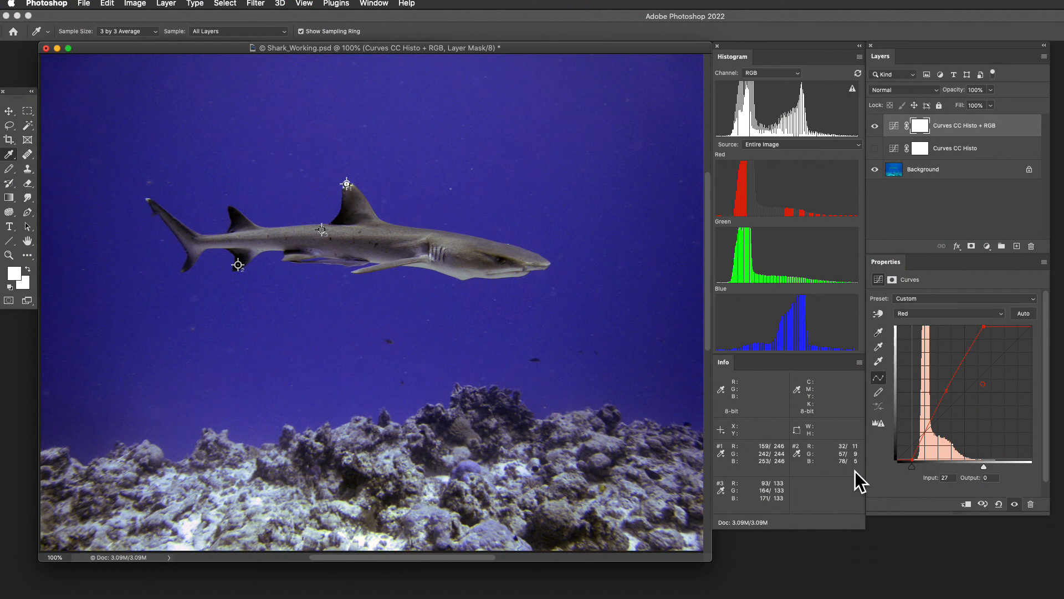
pyautogui.press('Right')
pyautogui.press('Right')
pyautogui.press('Right')
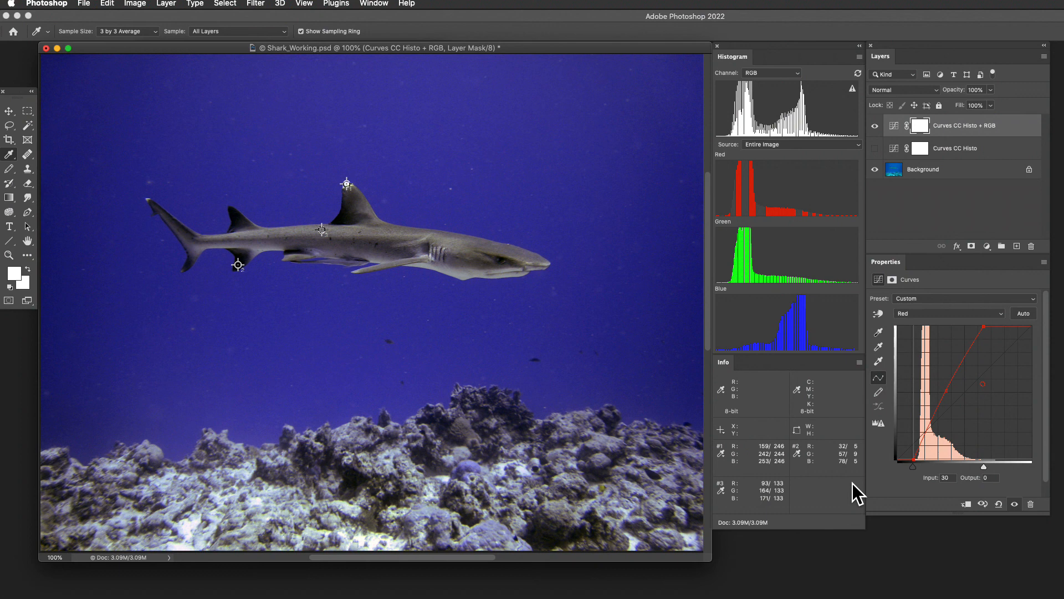
# Step: Compare the original photo with the Curves CC Histo and Curves CC Histo + RGB corrections by toggling the layers' visibility
pyautogui.click(875, 127)
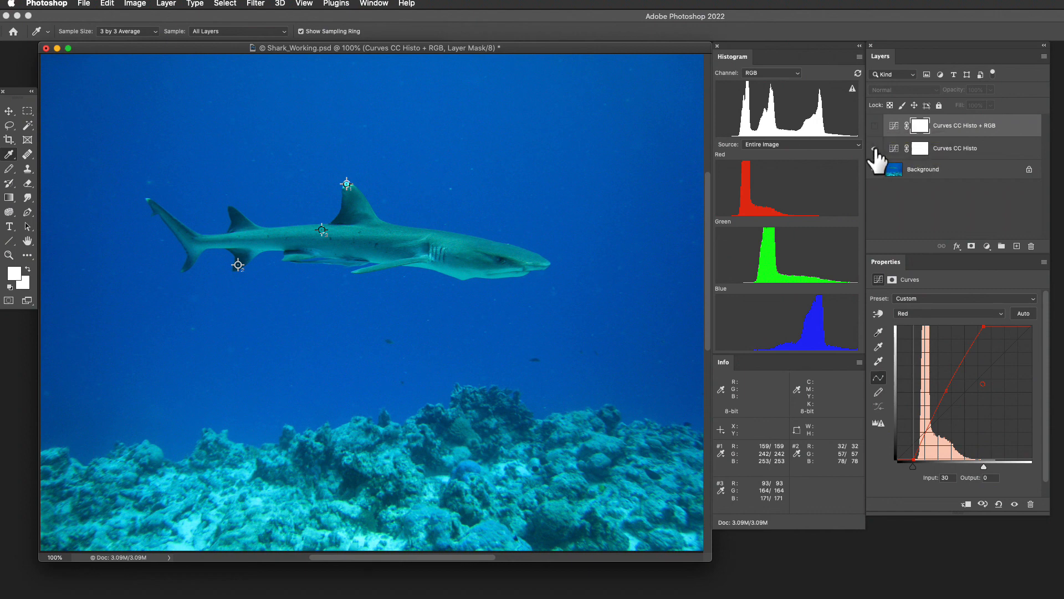
pyautogui.click(875, 148)
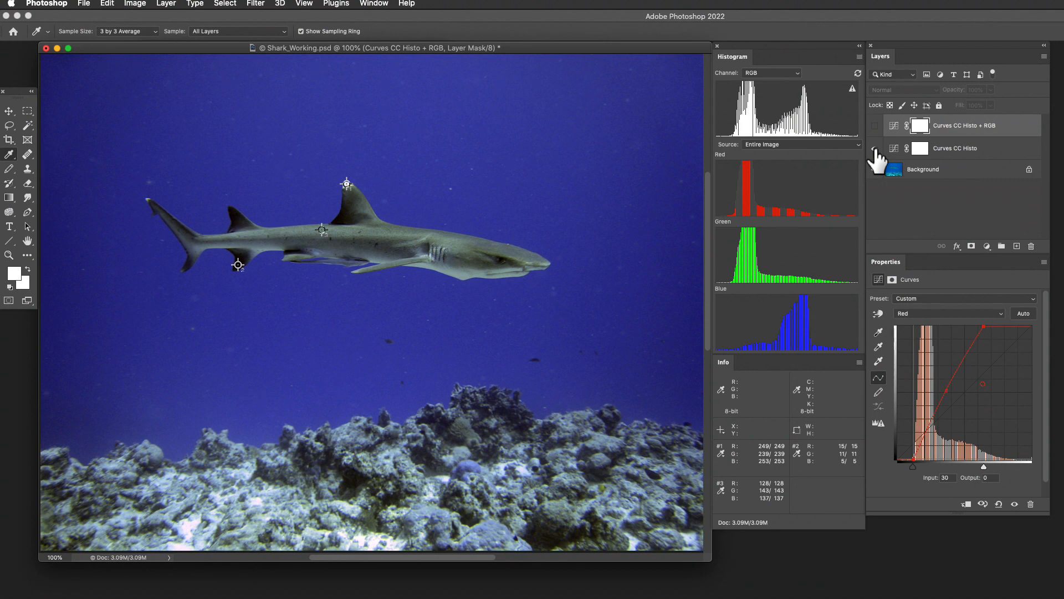
pyautogui.click(874, 148)
pyautogui.click(875, 149)
pyautogui.click(875, 149)
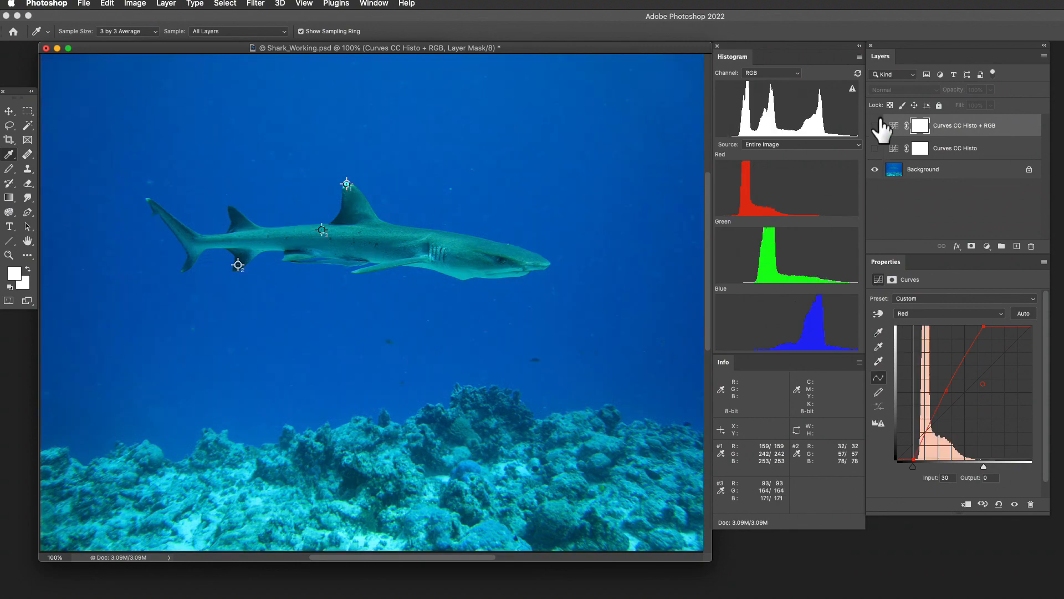
pyautogui.click(875, 127)
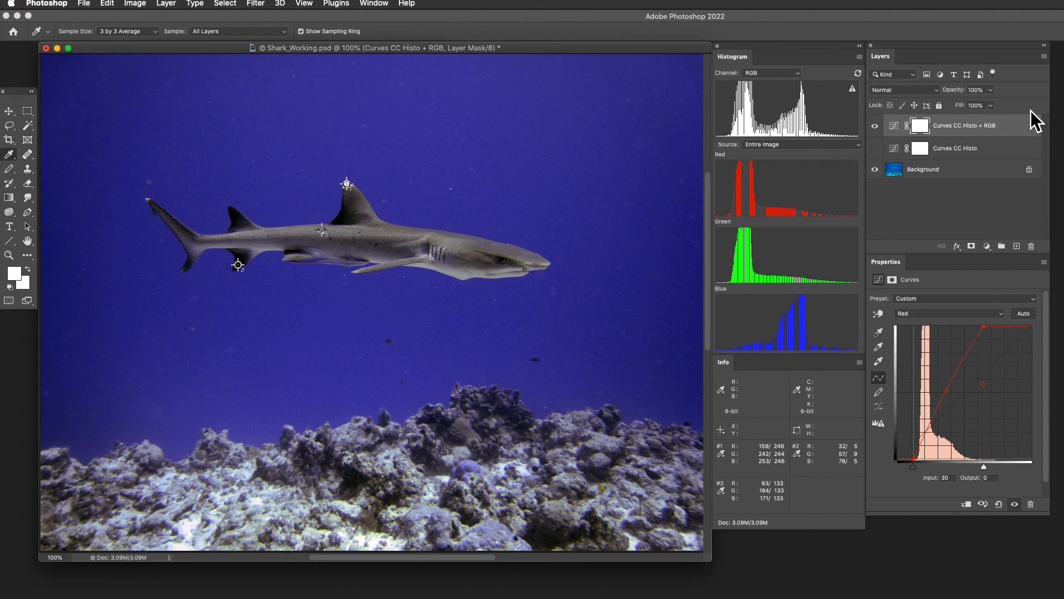
# Step: Duplicate the Curves CC Histo + RGB layer as "Curves CC Histo + RGB + C"
pyautogui.rightClick(1016, 128)
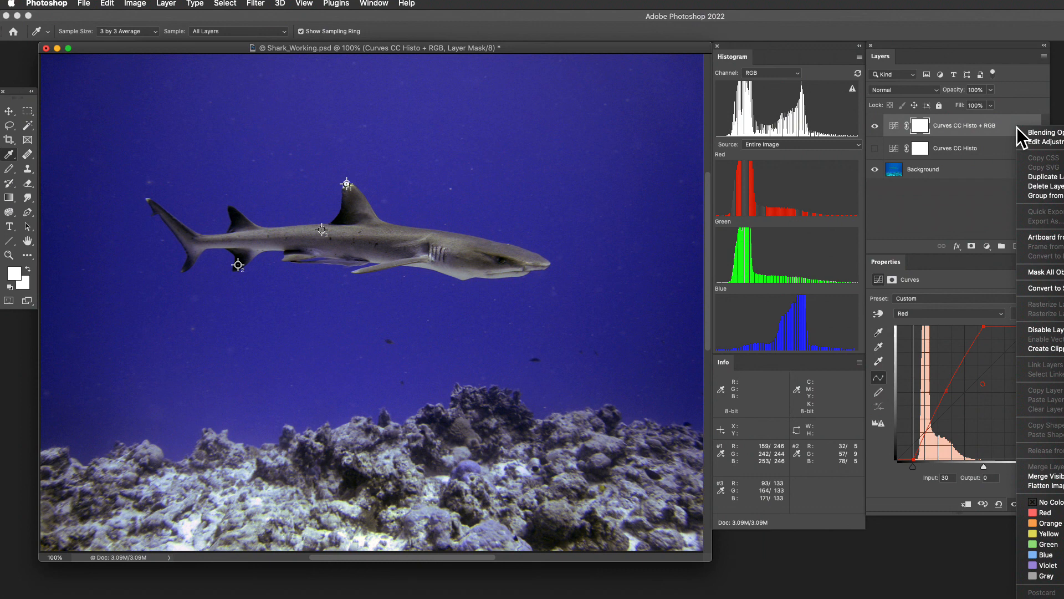
pyautogui.click(1049, 176)
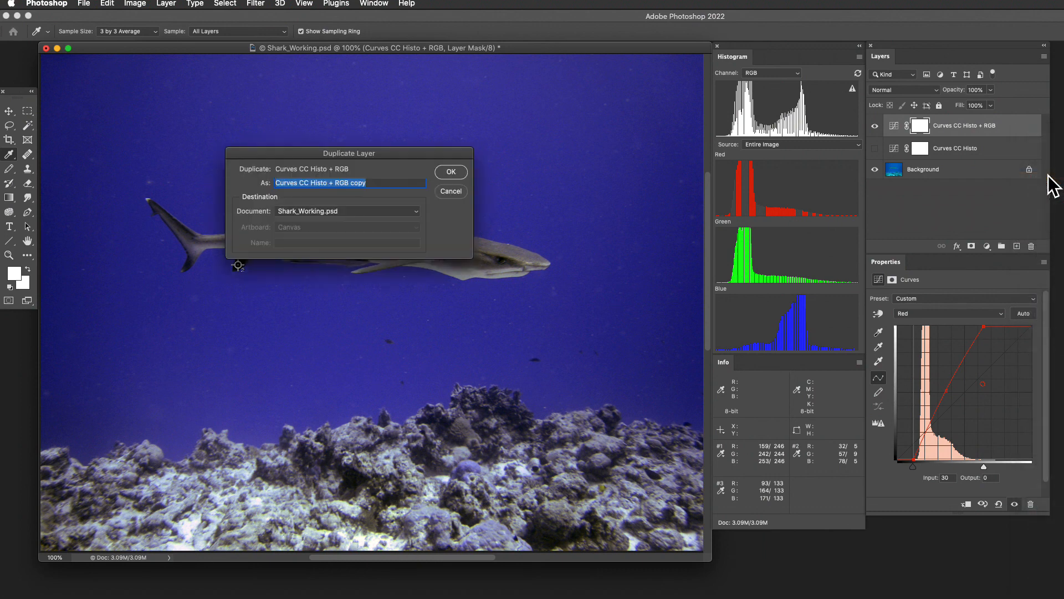
pyautogui.press('Right')
pyautogui.press('BackSpace')
pyautogui.press('BackSpace')
pyautogui.press('BackSpace')
pyautogui.press('BackSpace')
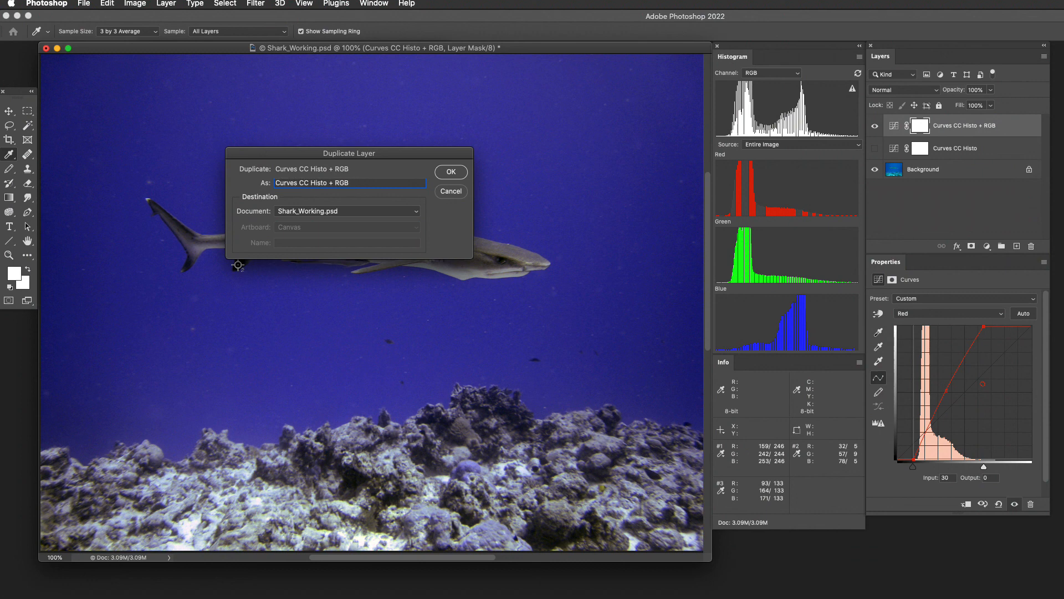
pyautogui.write('+B&')
pyautogui.press('BackSpace')
pyautogui.press('BackSpace')
pyautogui.write('C')
pyautogui.press('Return')
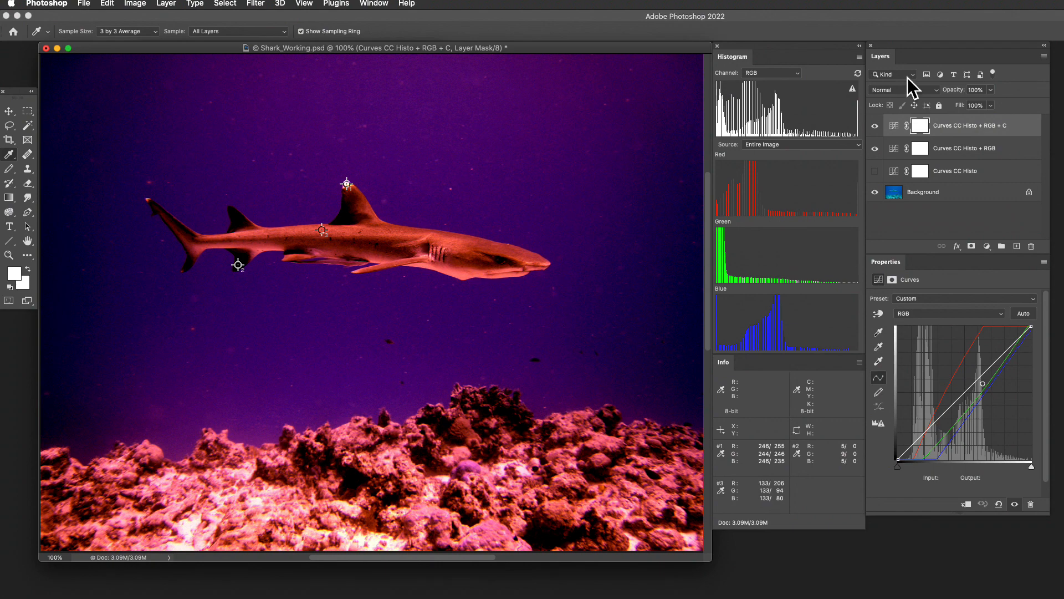
# Step: Hide the Curves CC Histo + RGB layer and select the black point of the top Curves layer's RGB curve
pyautogui.click(875, 149)
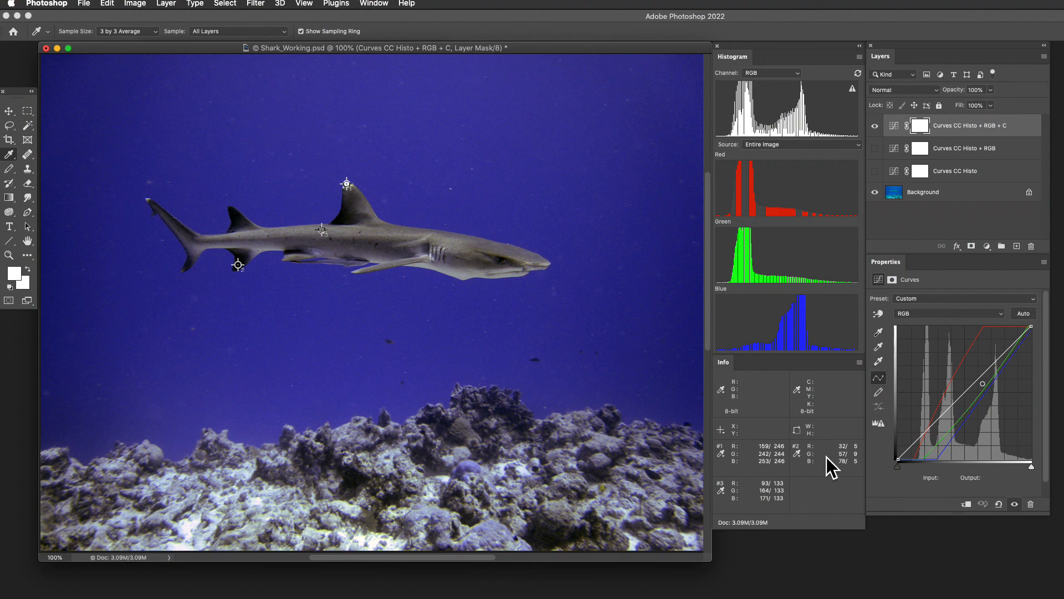
pyautogui.press('+')
# Step: Try raising the RGB curve's black point input to 6, then return it to 0
pyautogui.press('Right')
pyautogui.press('Right')
pyautogui.press('Right')
pyautogui.press('Right')
pyautogui.press('Right')
pyautogui.press('Right')
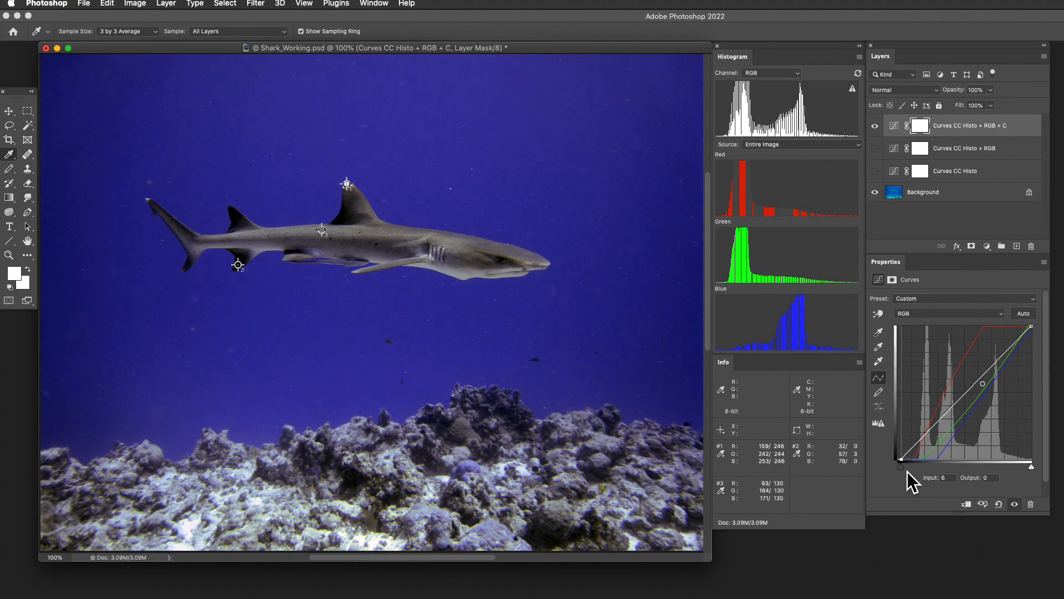
pyautogui.press('Left')
pyautogui.press('Left')
pyautogui.press('Left')
pyautogui.press('Left')
pyautogui.press('Left')
pyautogui.press('Left')
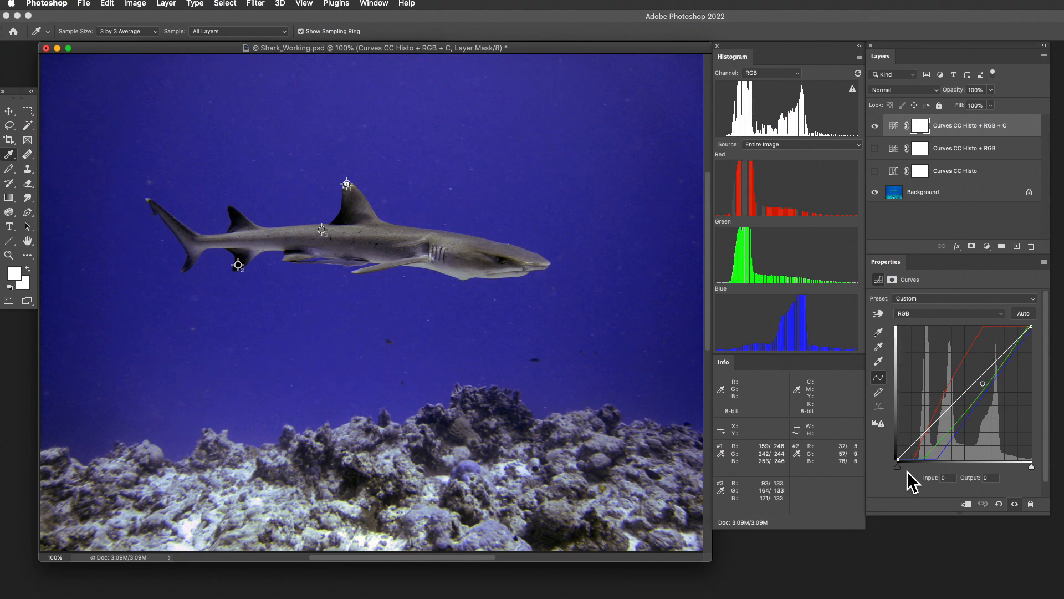
# Step: Raise the RGB curve's black point output to 7 to lighten the deepest shadows
pyautogui.press('Up')
pyautogui.press('Up')
pyautogui.press('Up')
pyautogui.press('Up')
pyautogui.press('Up')
pyautogui.press('Up')
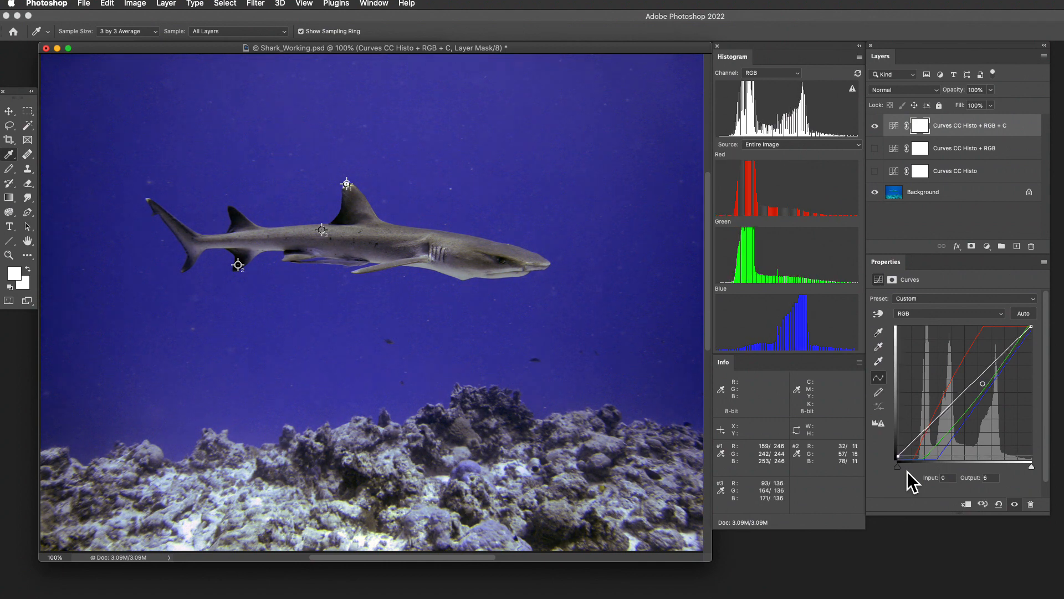
pyautogui.press('Up')
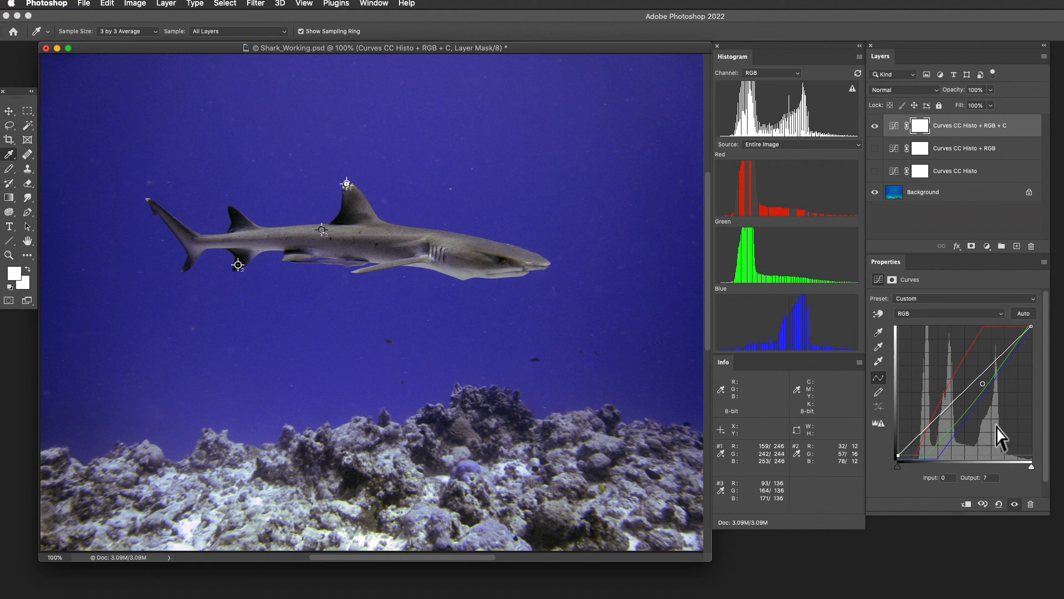
# Step: Shape the RGB curve with a midtone point at 127/137, a highlight point at 201/214 and a shadow point at 53/55
pyautogui.click(965, 389)
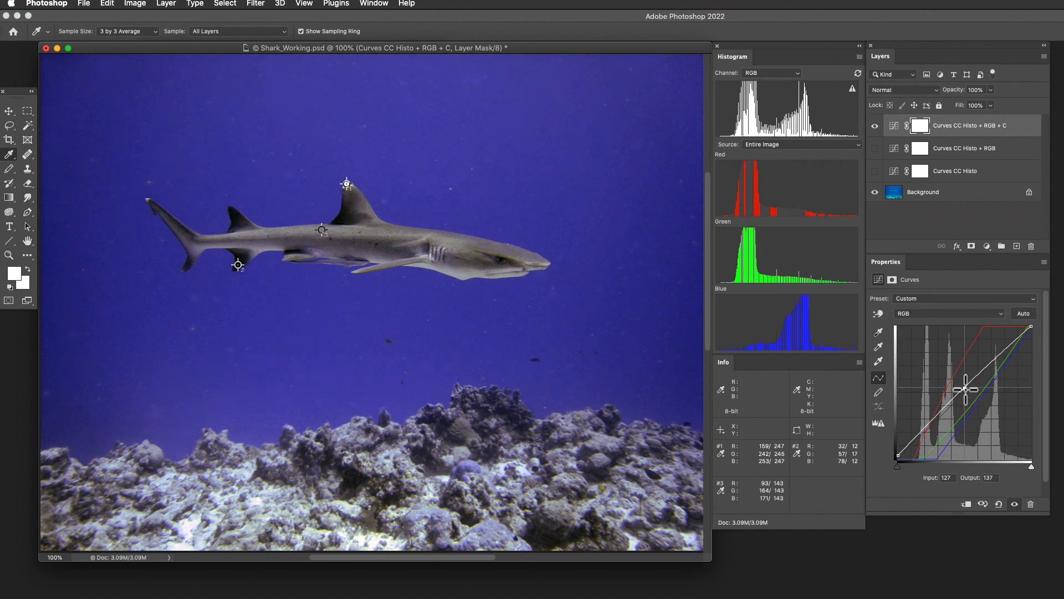
pyautogui.click(1004, 350)
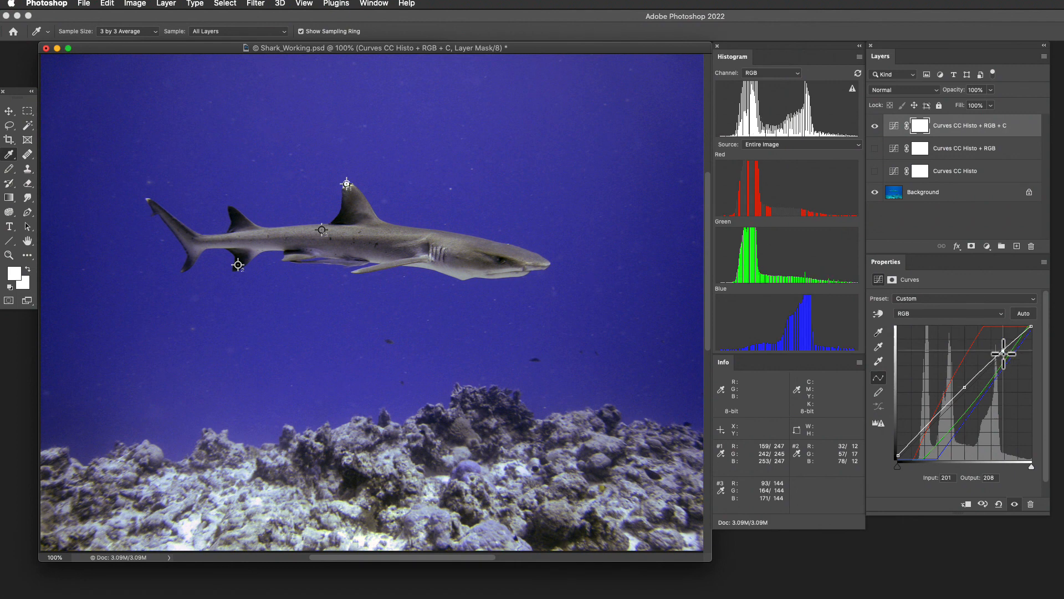
pyautogui.press('Up')
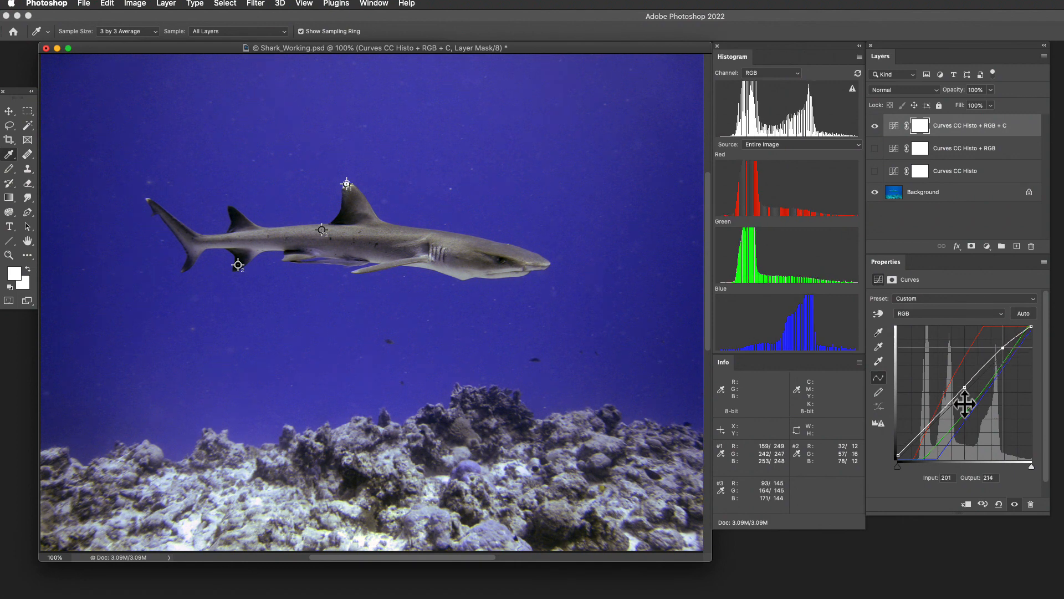
pyautogui.moveTo(926, 427); pyautogui.dragTo(926, 434)
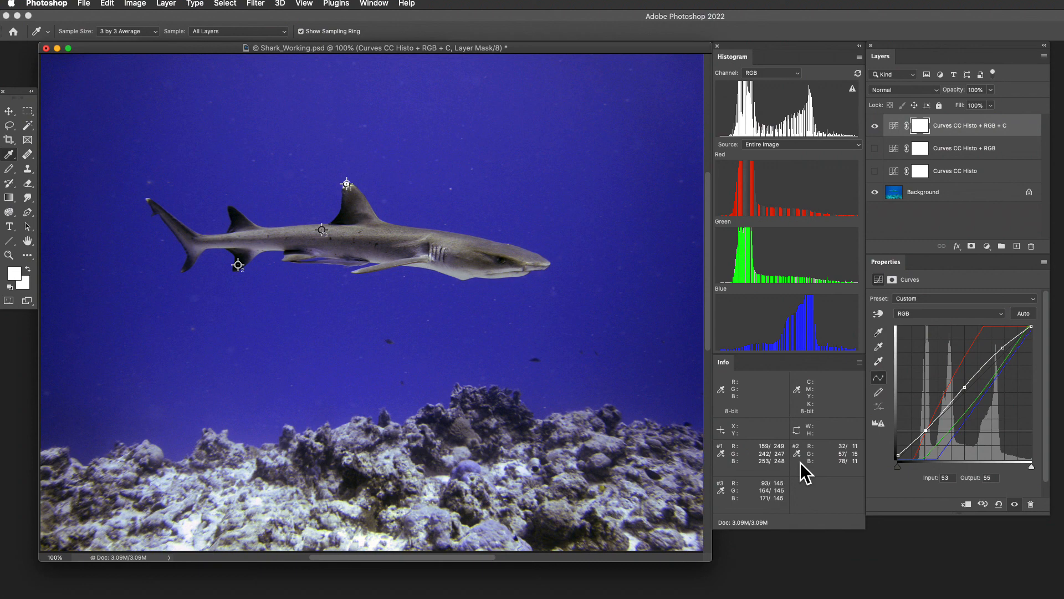
# Step: Compare the original photo with each of the three Curves corrections by toggling layer visibility, leaving only Curves CC Histo + RGB + C shown
pyautogui.click(875, 126)
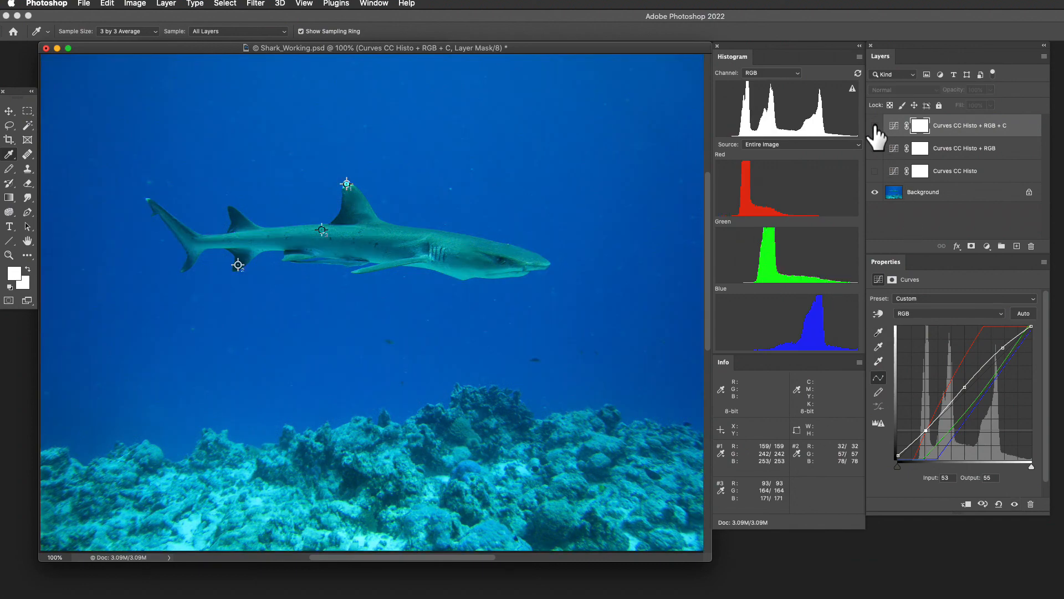
pyautogui.click(876, 171)
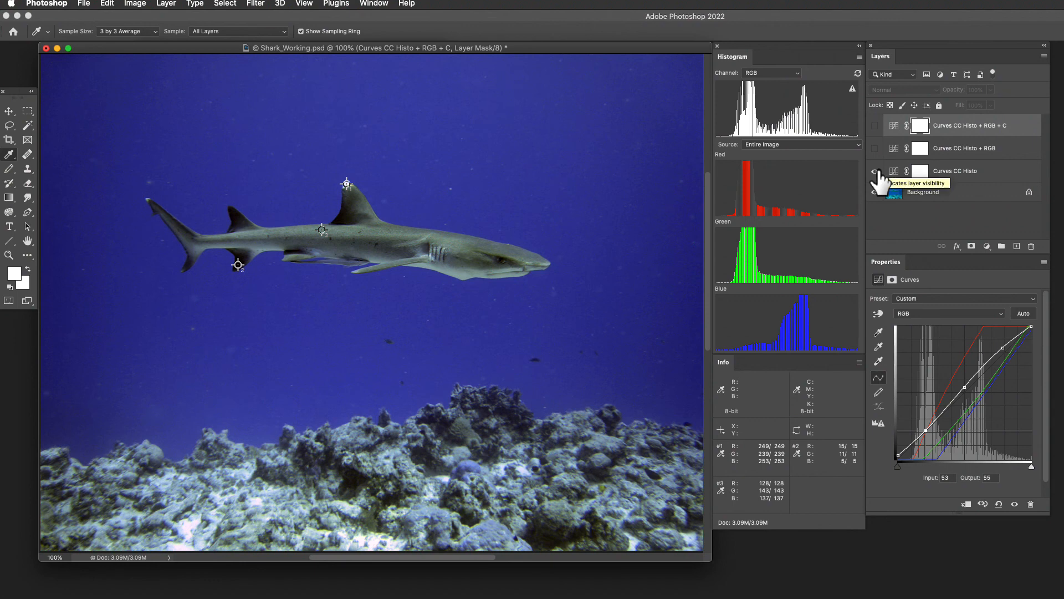
pyautogui.click(876, 171)
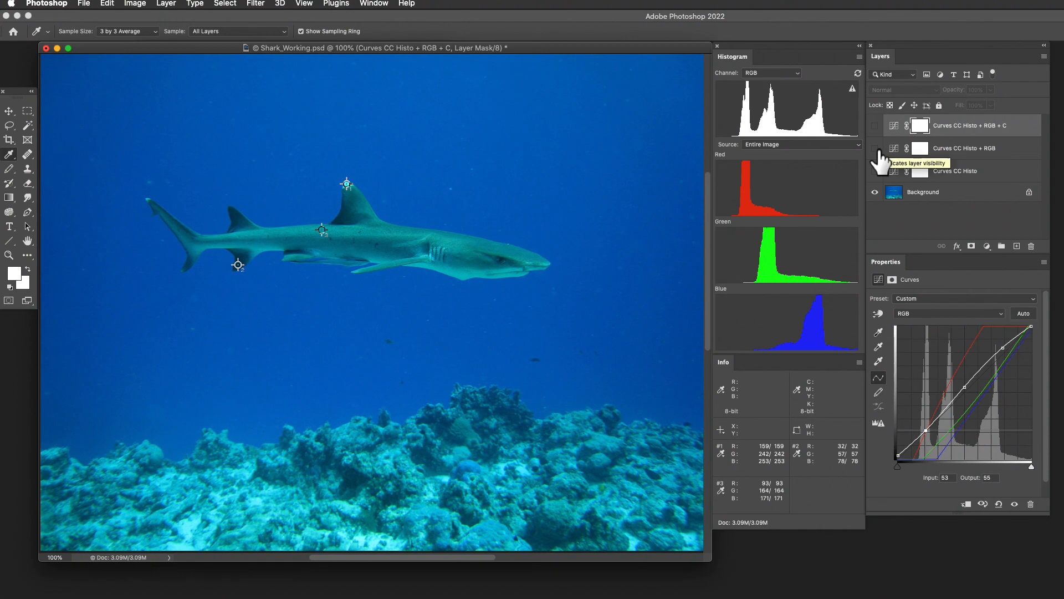
pyautogui.click(876, 149)
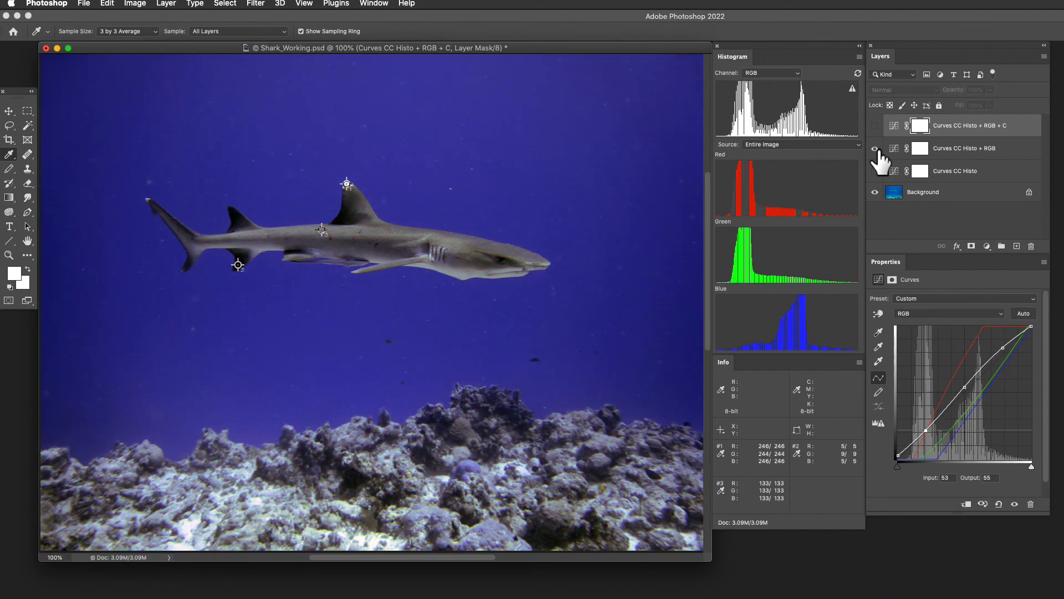
pyautogui.click(876, 149)
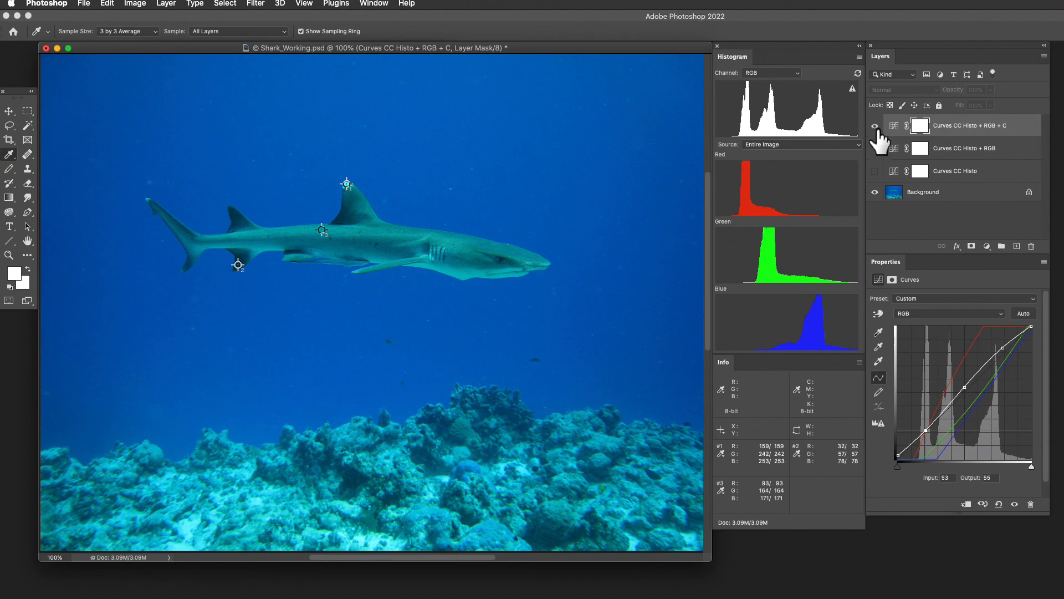
pyautogui.click(876, 125)
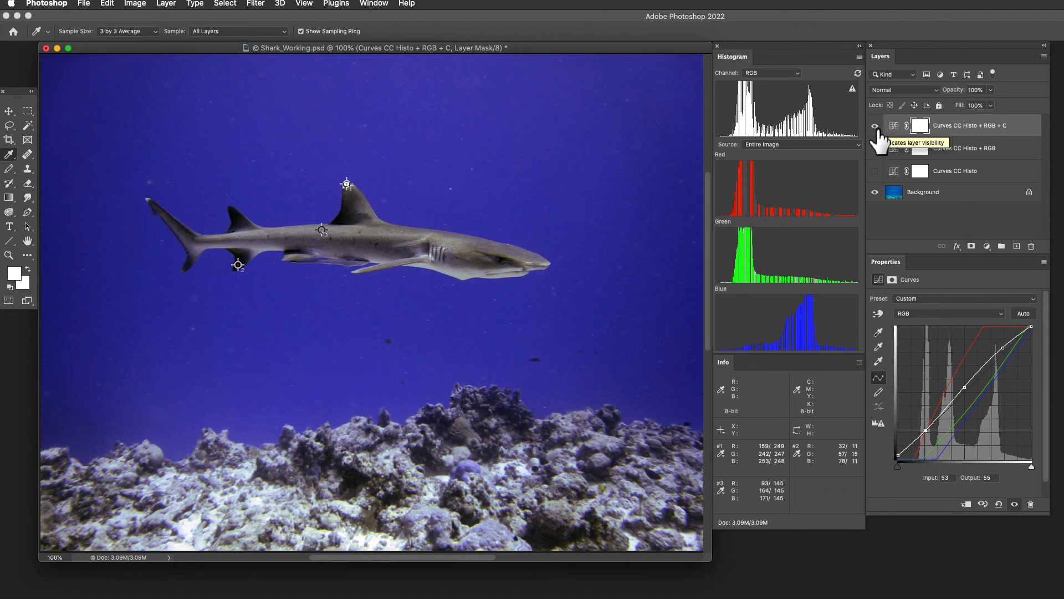